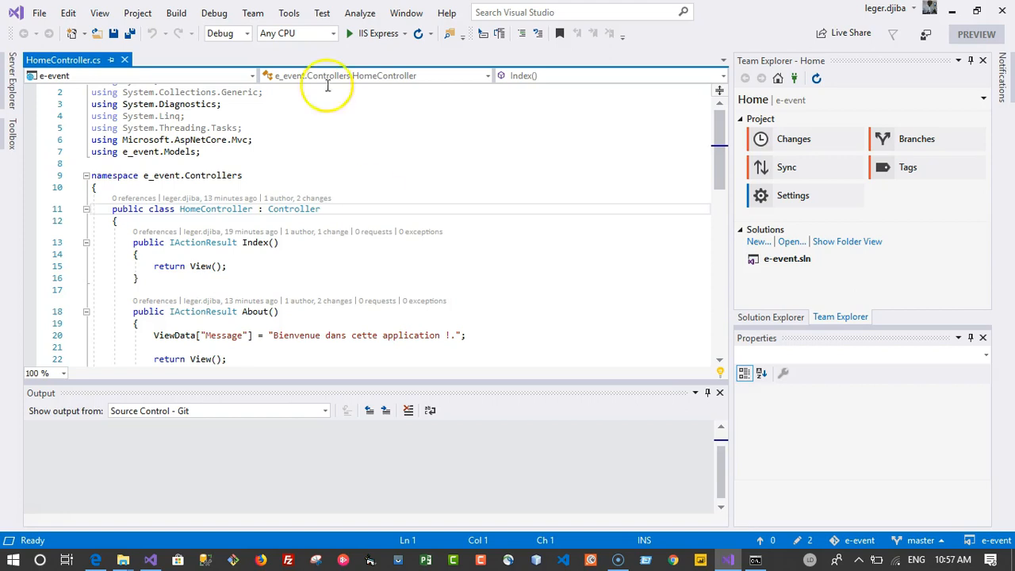
Commit all pending changes of the e-event repository on the master branch with the message "HP - changes"
left_click(430, 276)
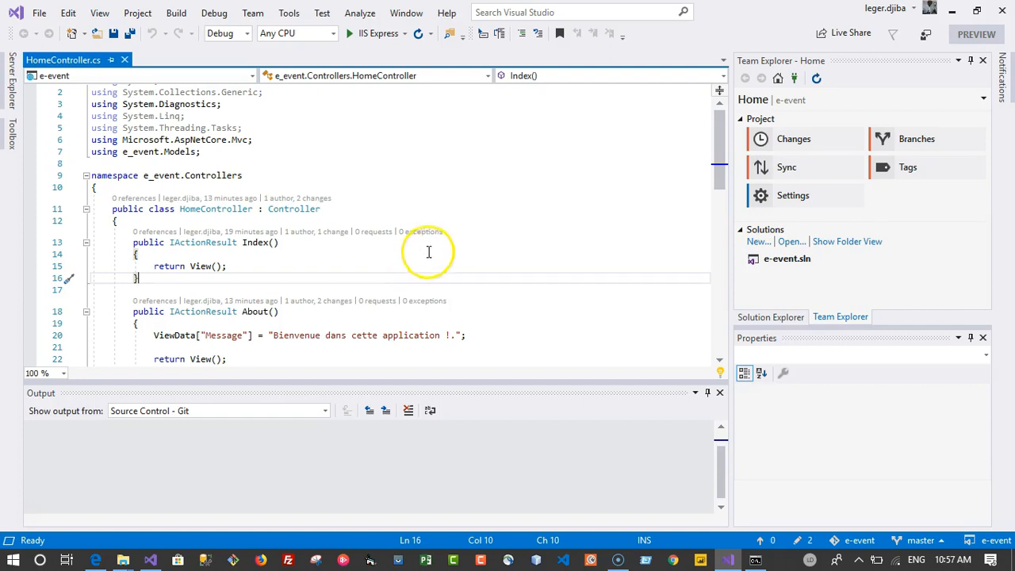
left_click(808, 543)
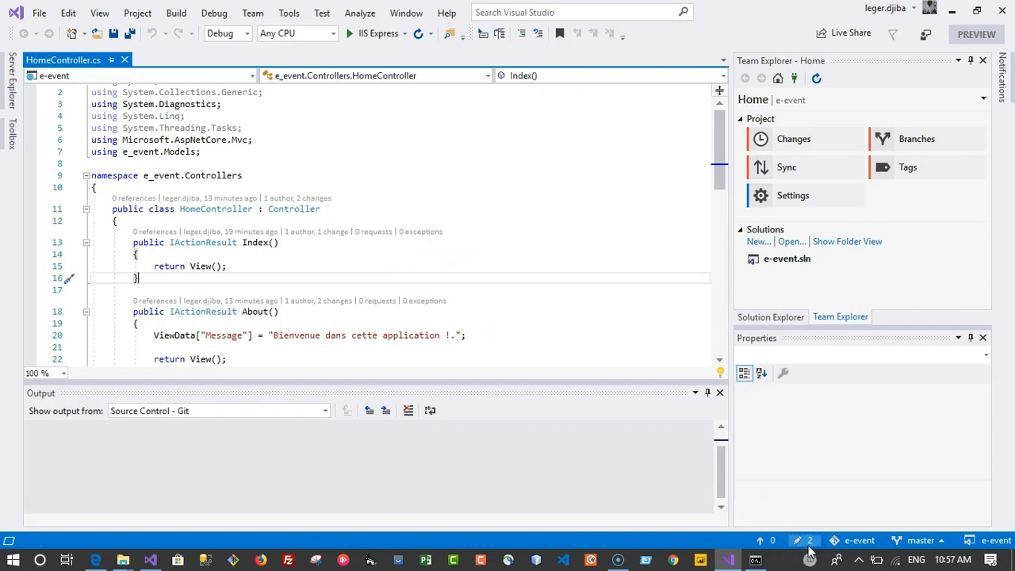
left_click(777, 140)
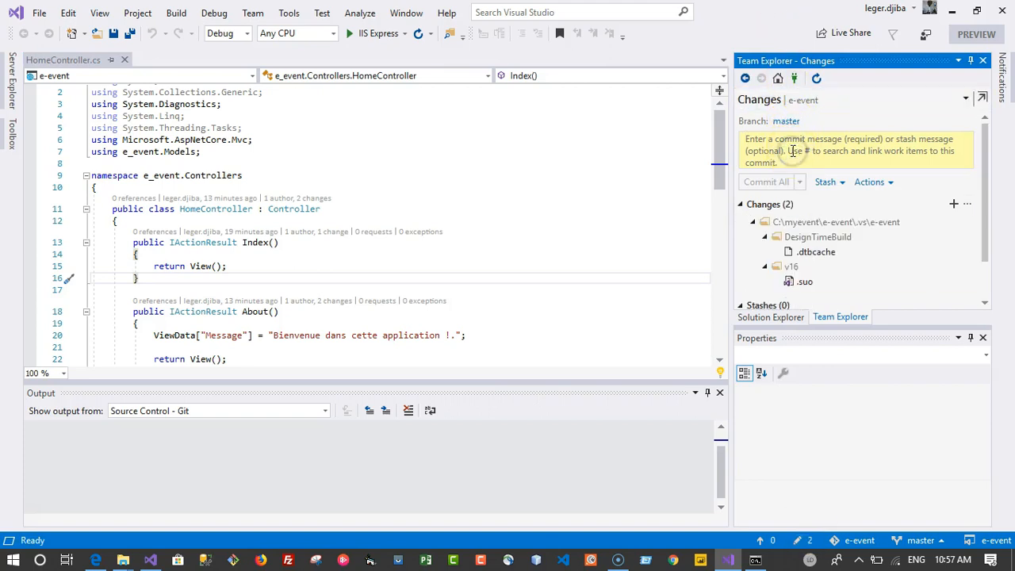
type("HP ")
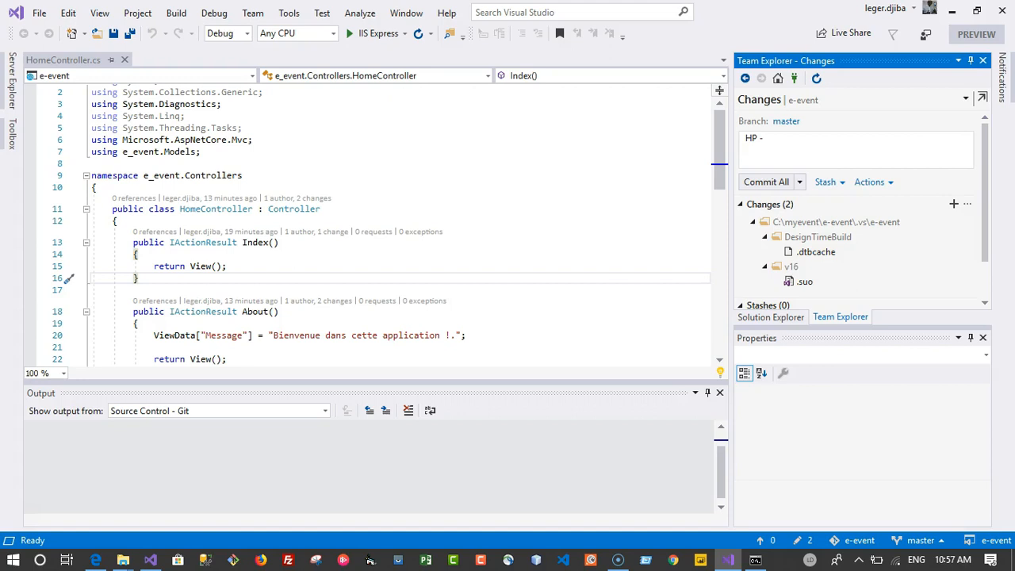
type("- Third")
key("BackSpace")
key("BackSpace")
key("BackSpace")
type("changes")
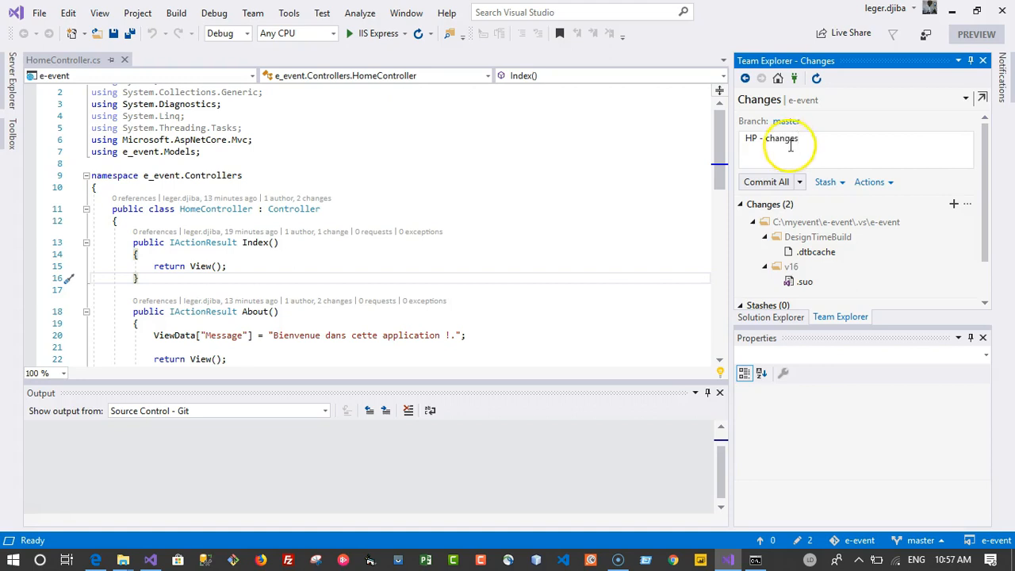
left_click(766, 181)
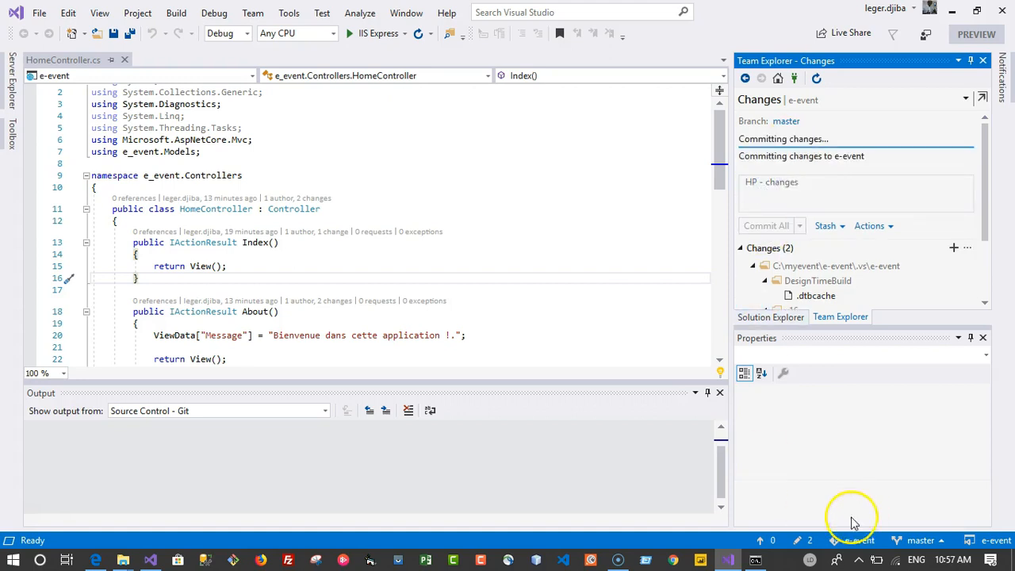
Fetch from the remote repository and push the outgoing "HP - changes" commit to origin/master
left_click(778, 543)
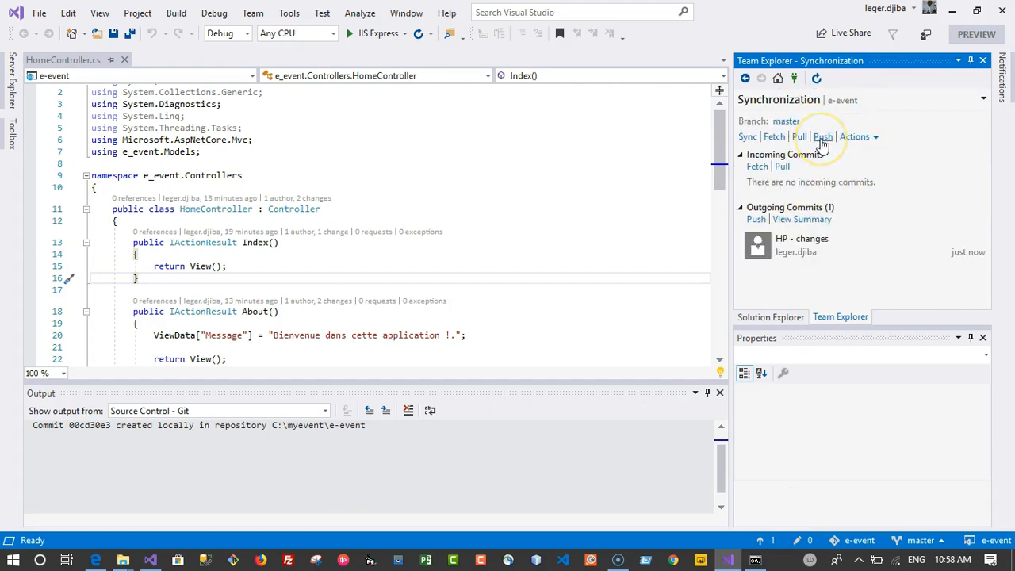
left_click(777, 78)
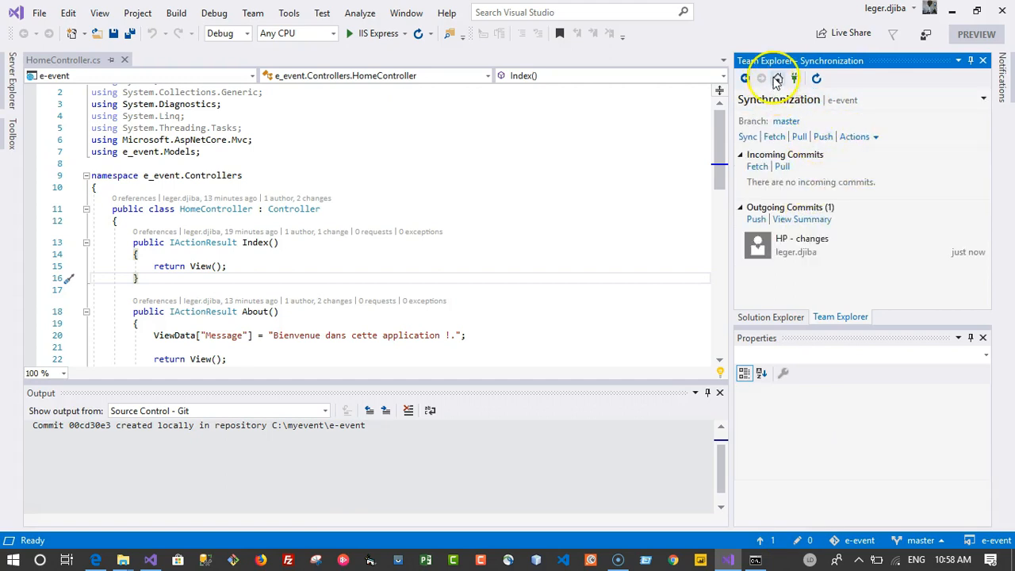
left_click(783, 166)
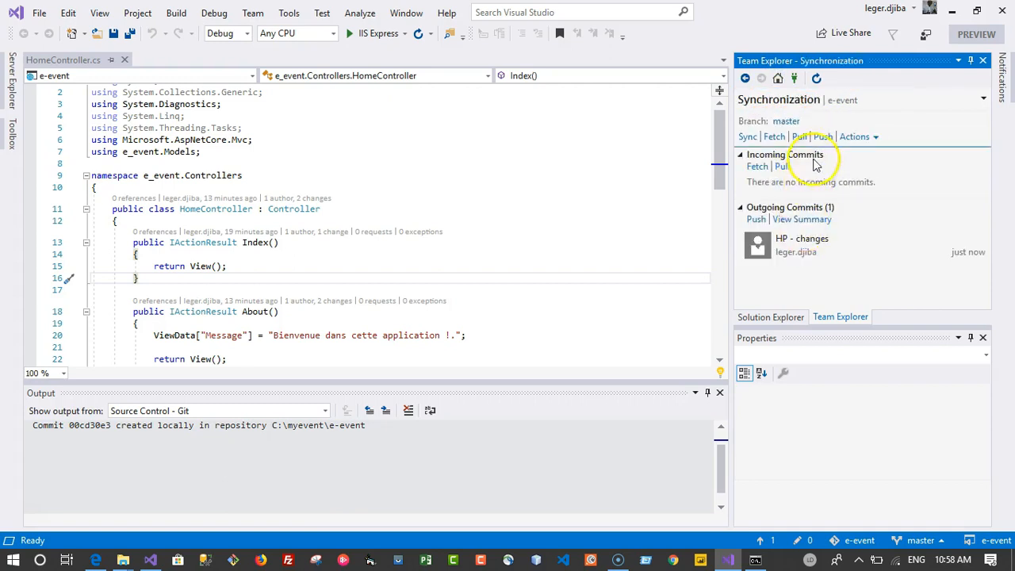
left_click(773, 136)
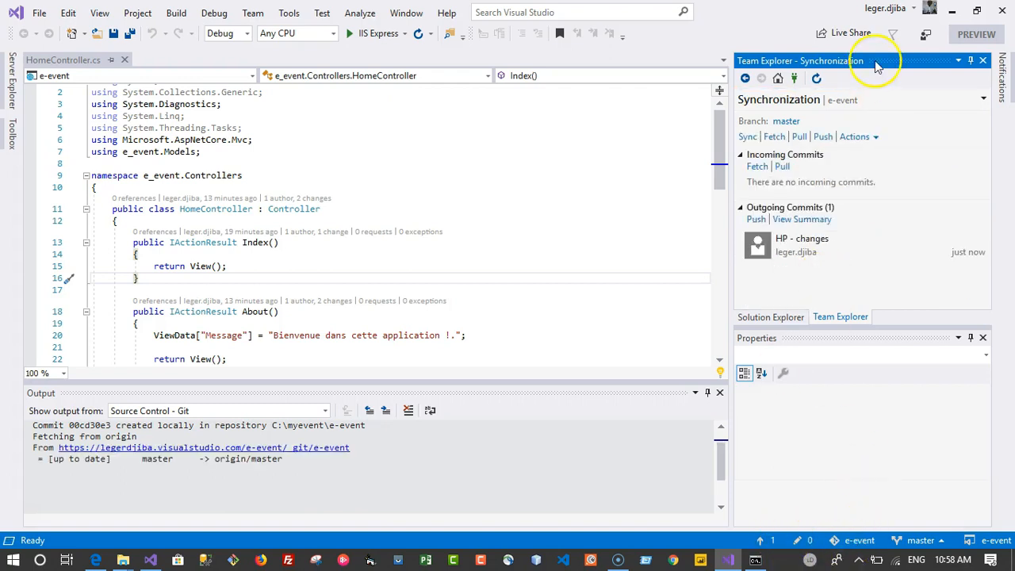
left_click(821, 137)
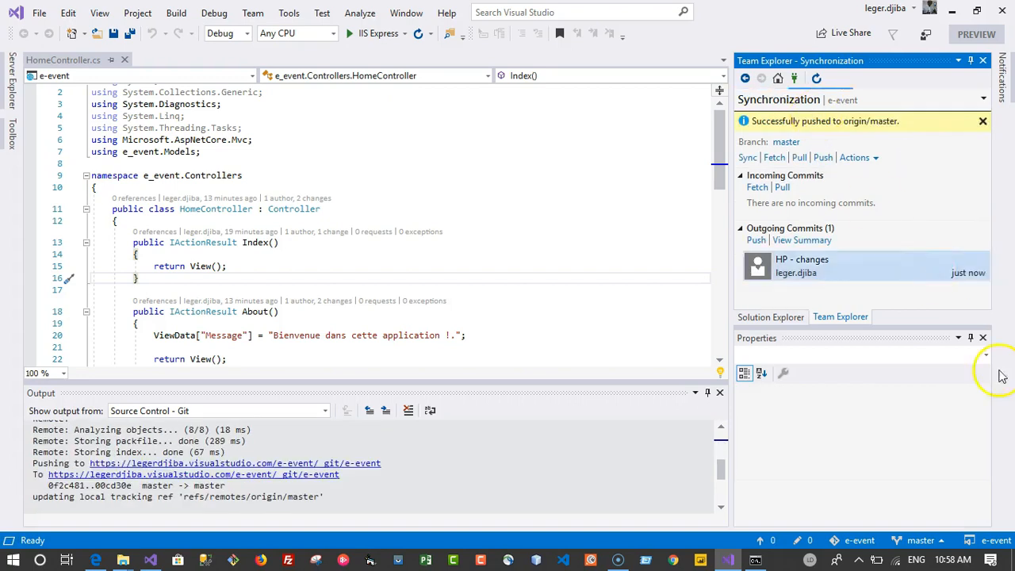
Switch to Azure DevOps in the browser and review the e-event repository's files, commits and pushes
left_click(95, 560)
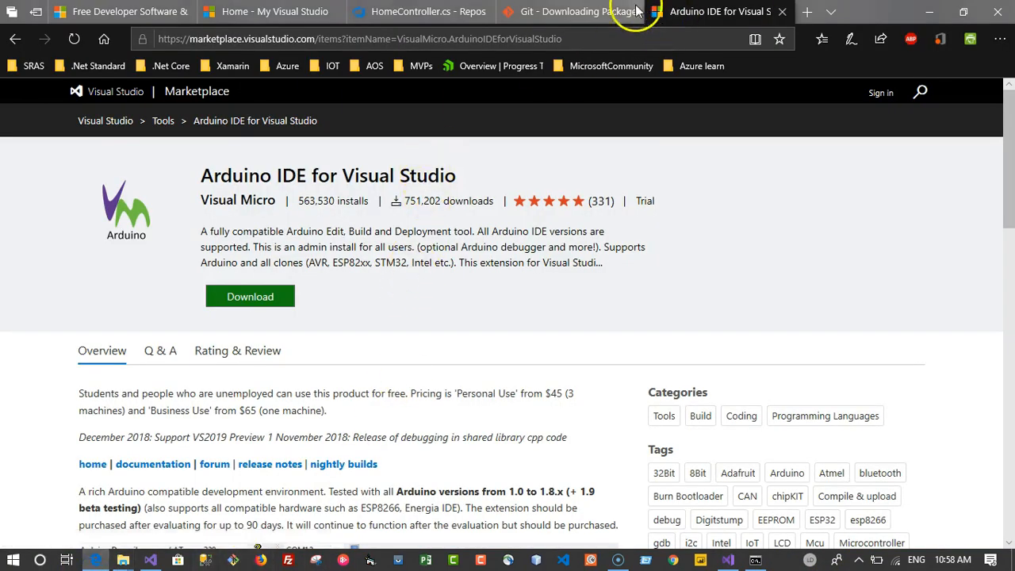
left_click(424, 11)
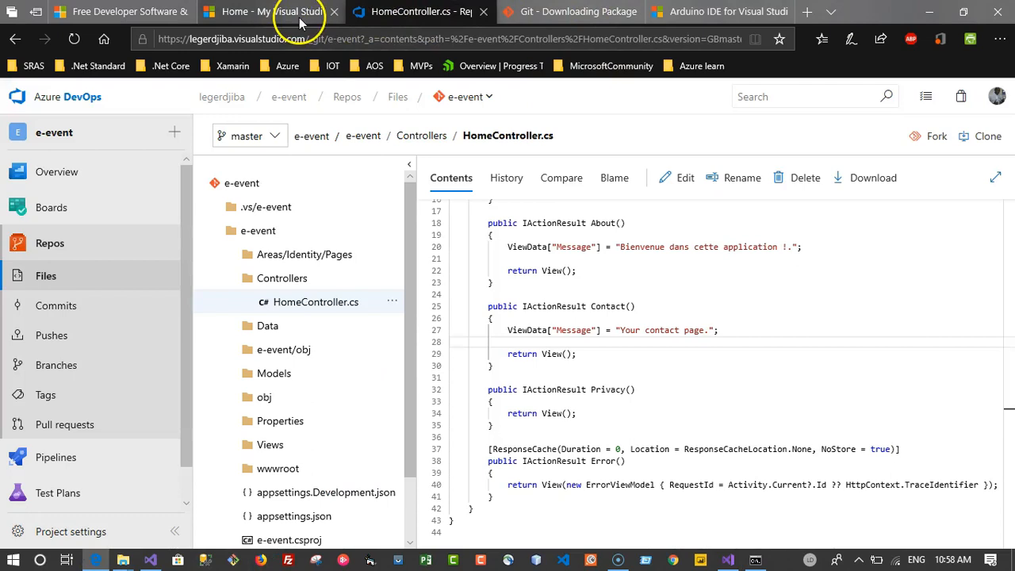
left_click(49, 244)
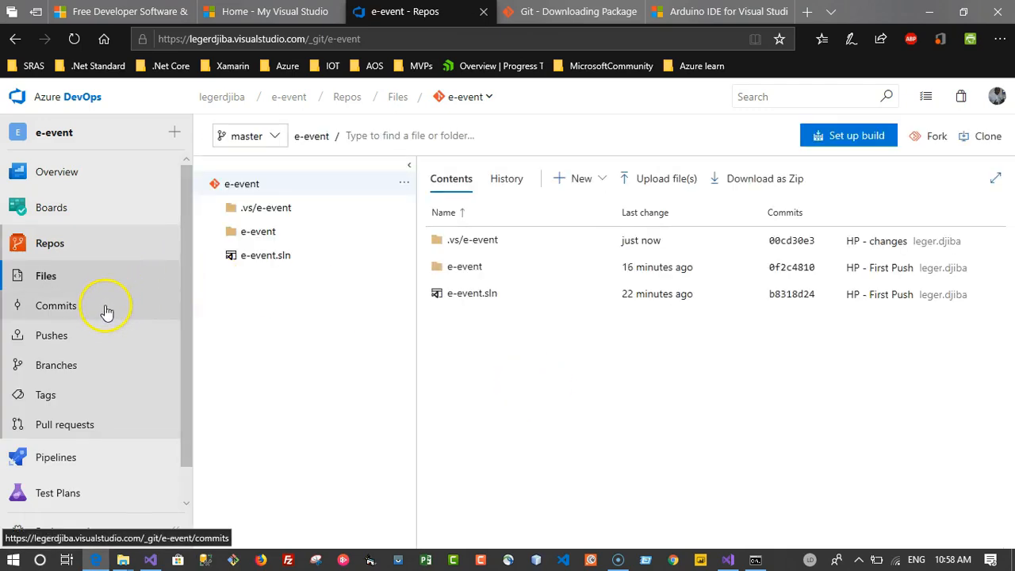
left_click(54, 308)
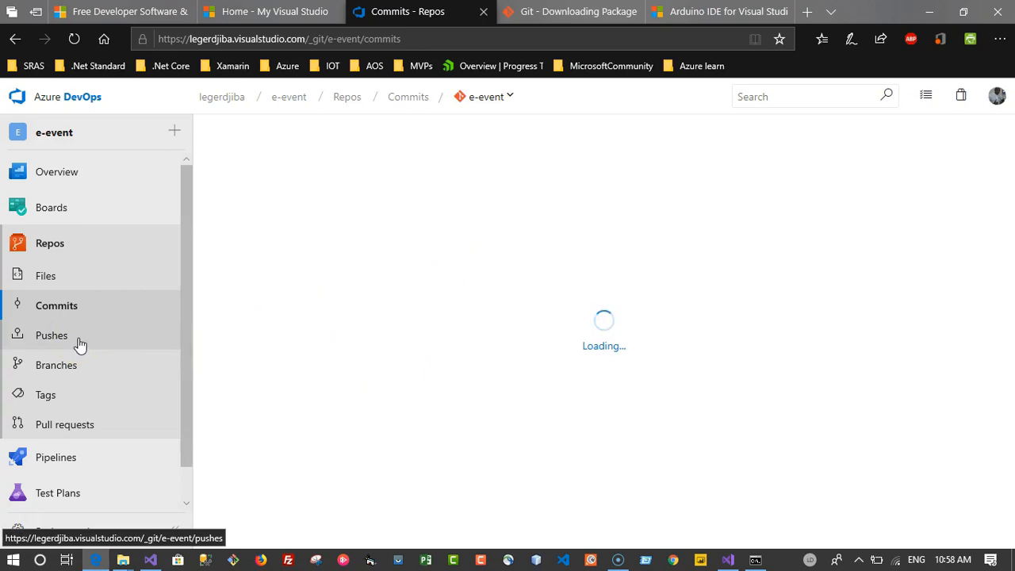
left_click(58, 363)
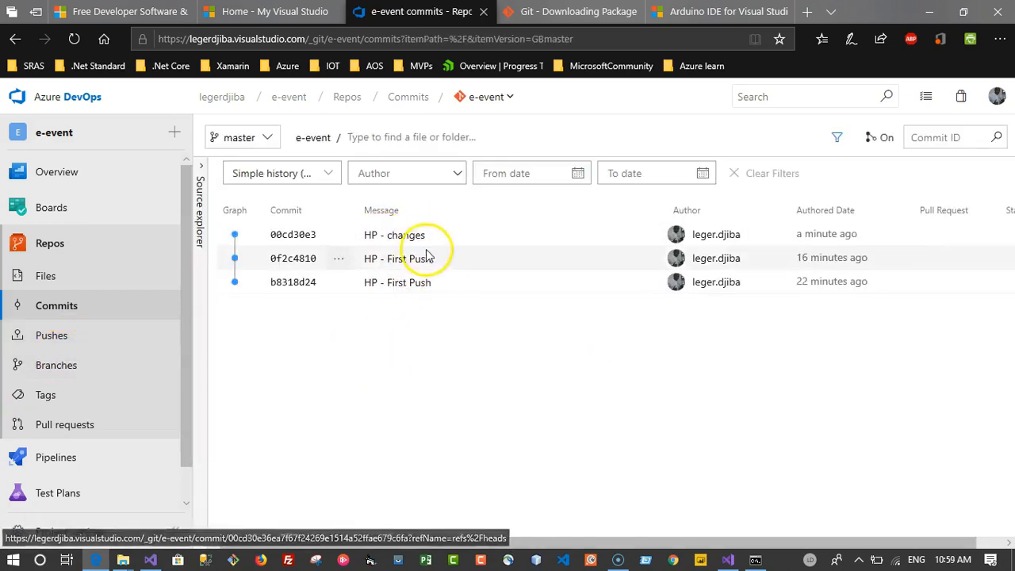
left_click(50, 339)
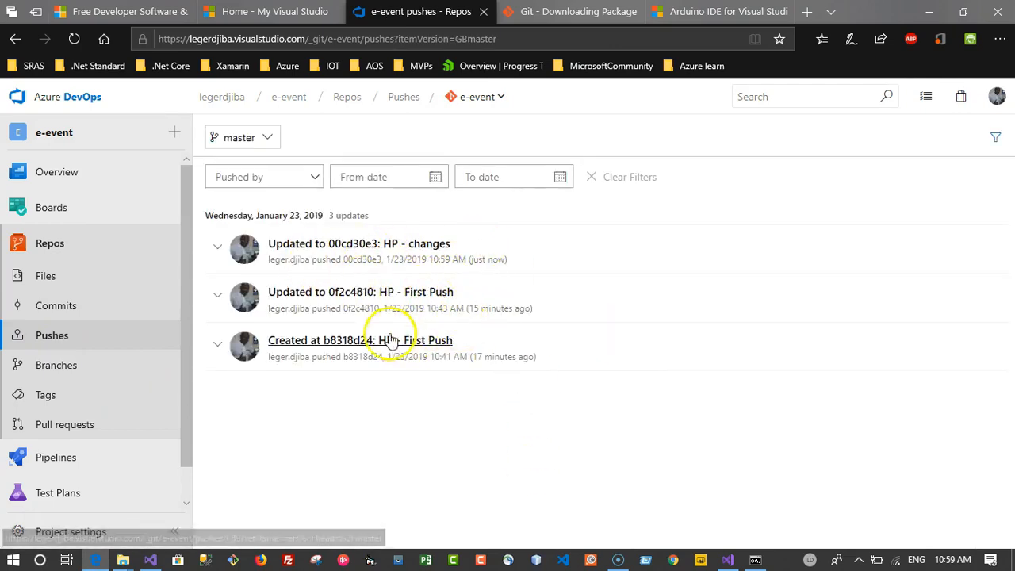
Start a new build pipeline for the e-event project in Azure DevOps
left_click(55, 244)
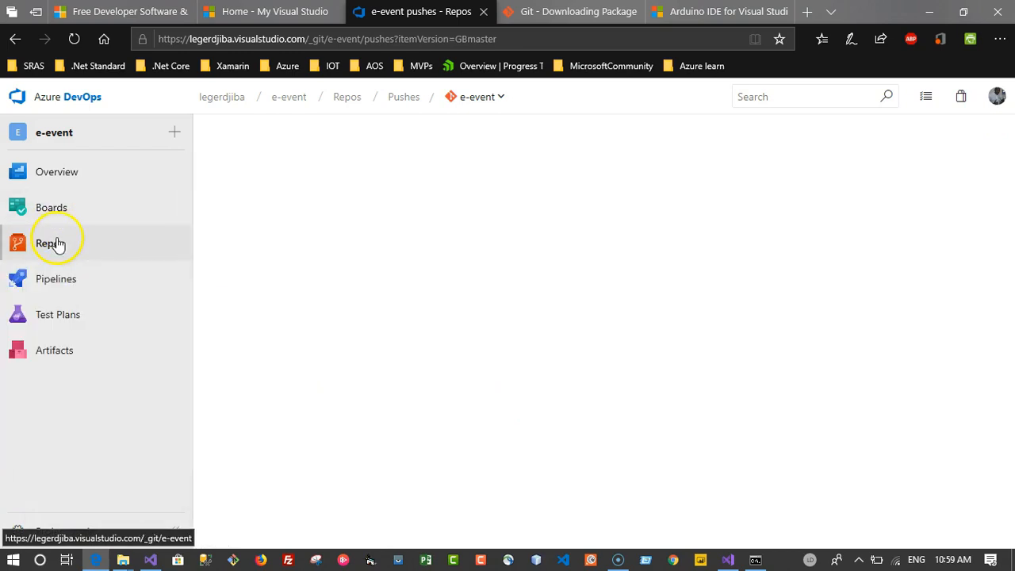
left_click(56, 283)
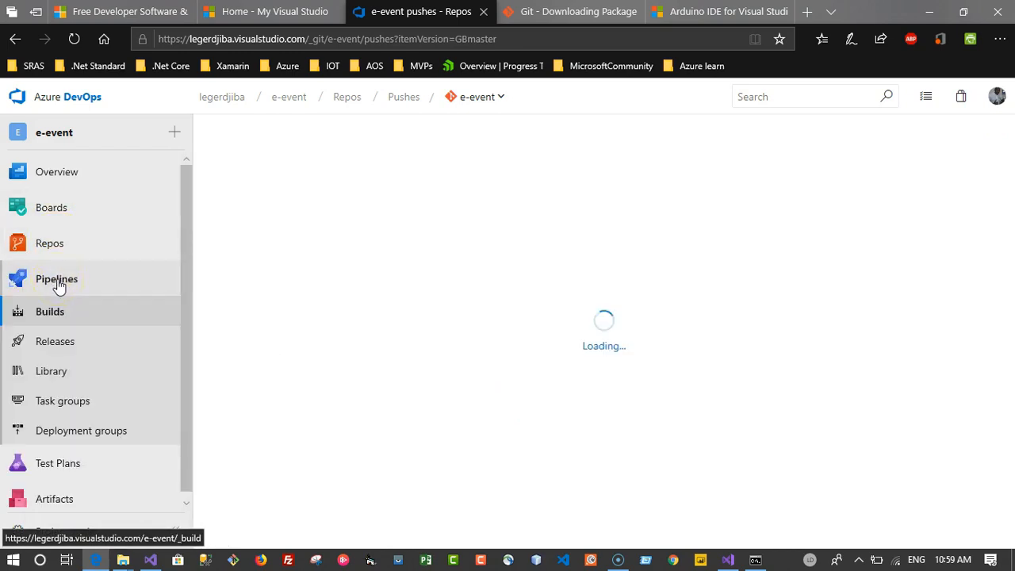
left_click(72, 325)
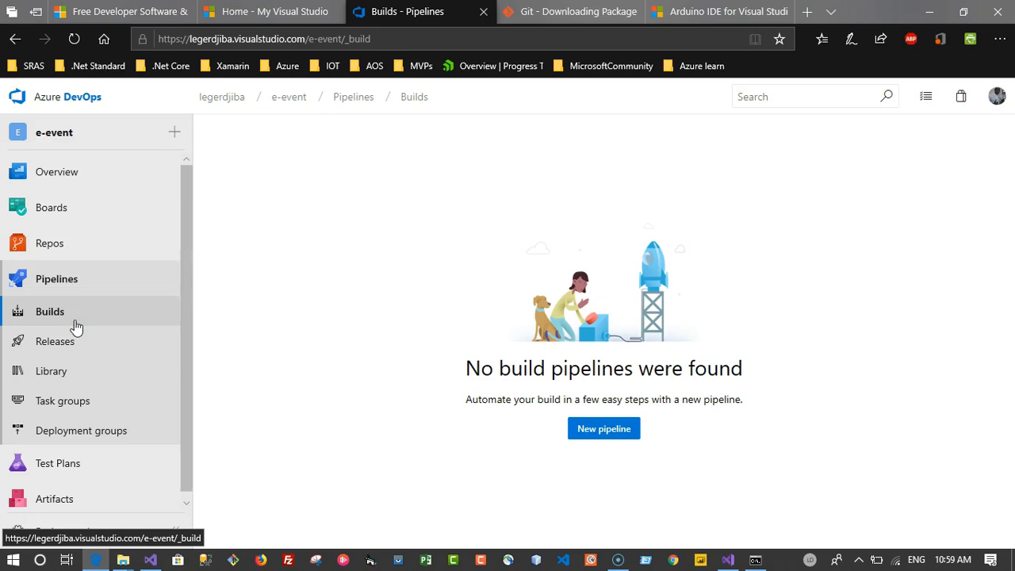
left_click(585, 440)
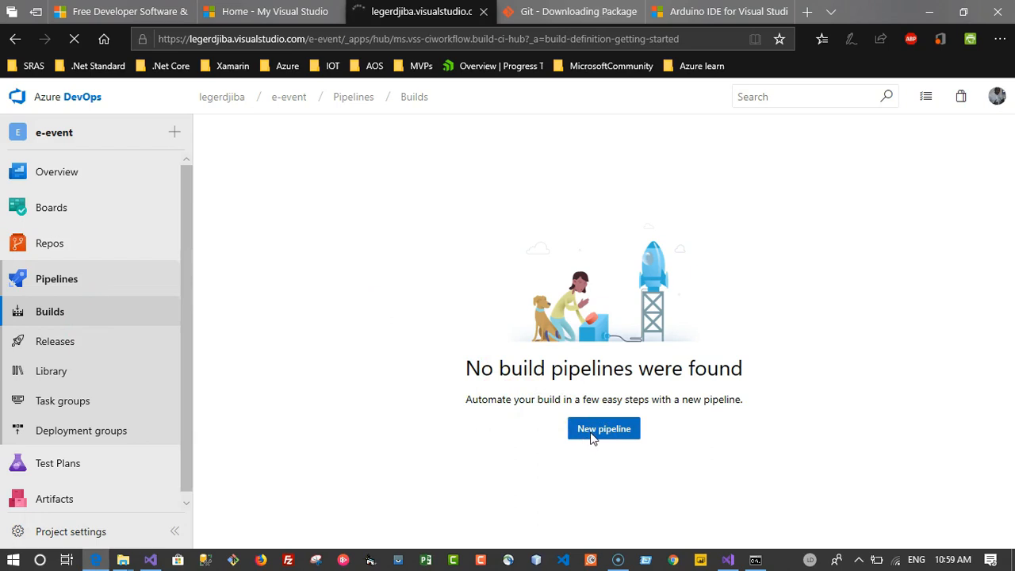
left_click(596, 430)
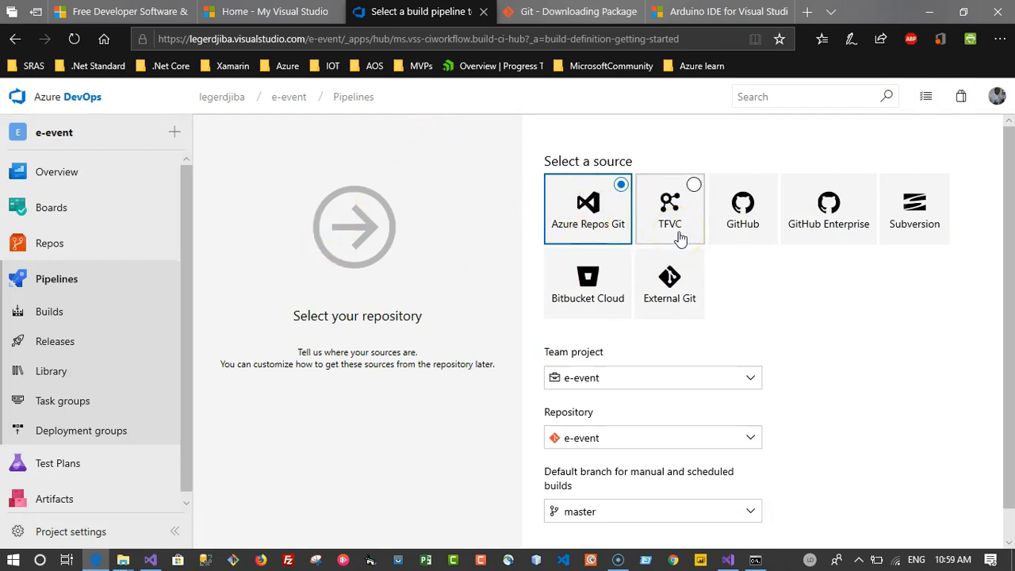
left_click(750, 230)
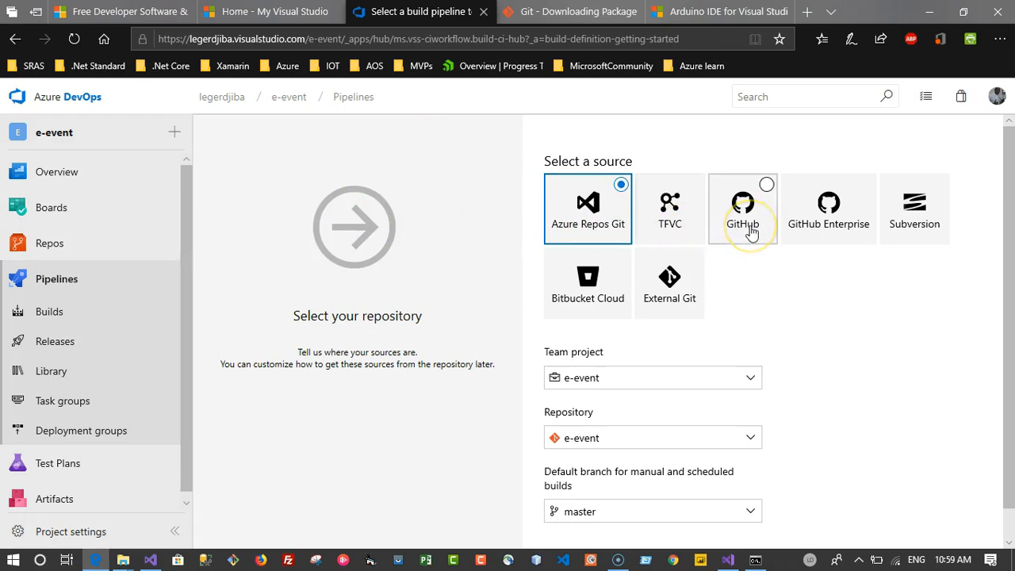
left_click(822, 234)
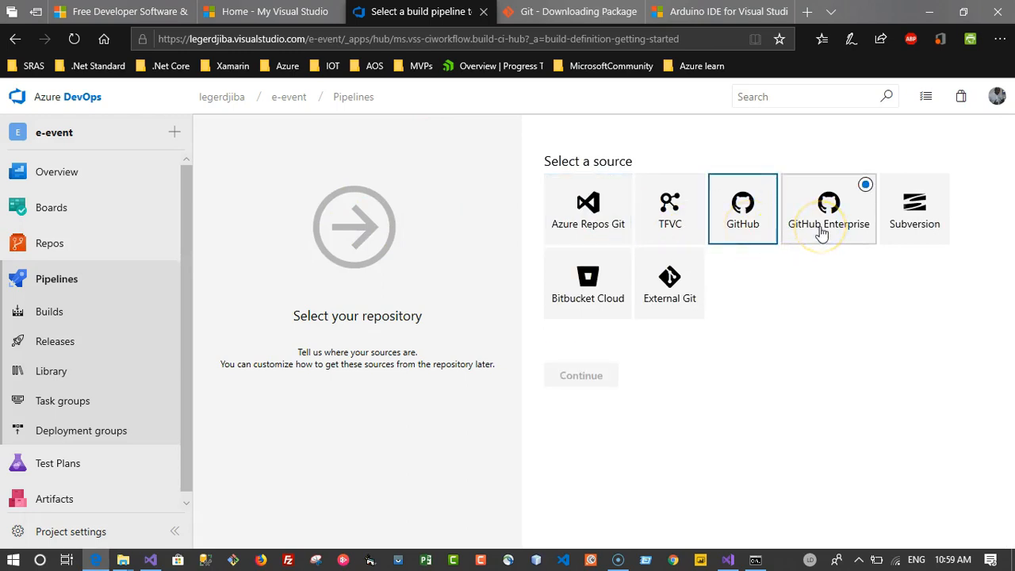
left_click(926, 227)
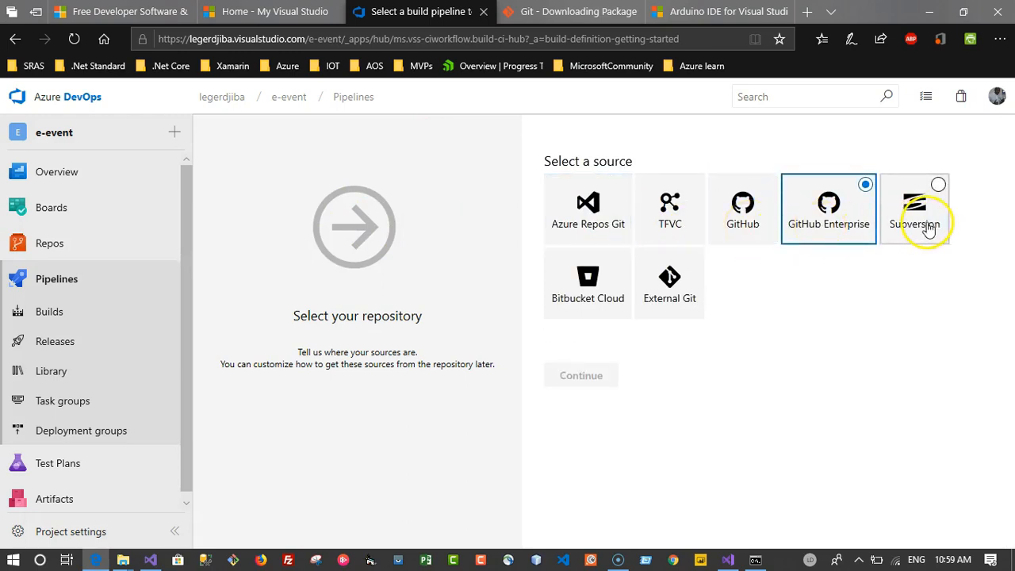
left_click(572, 311)
left_click(662, 301)
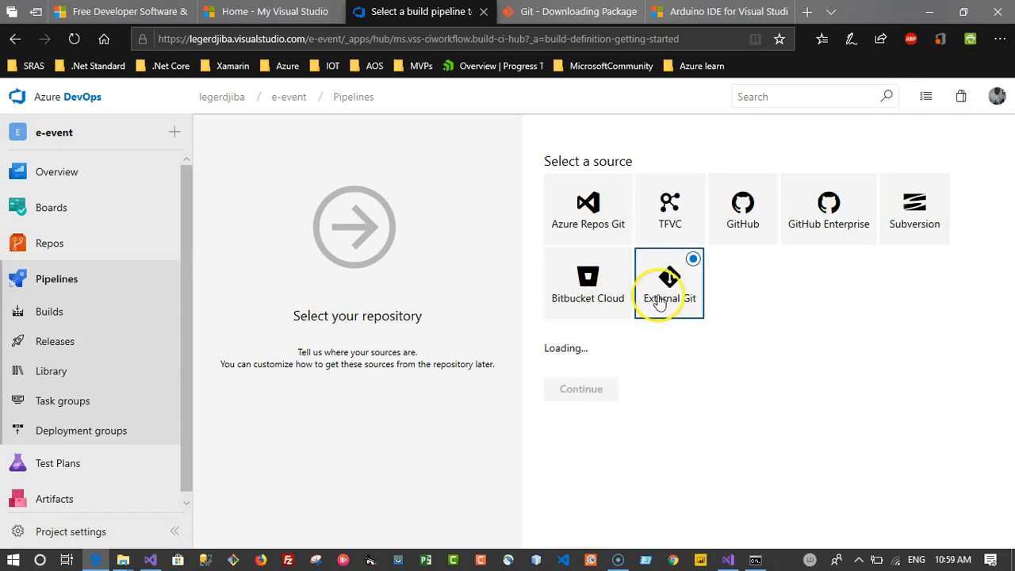
Choose Azure Repos Git as the pipeline source with project e-event, repository e-event and default branch master, and continue
left_click(601, 231)
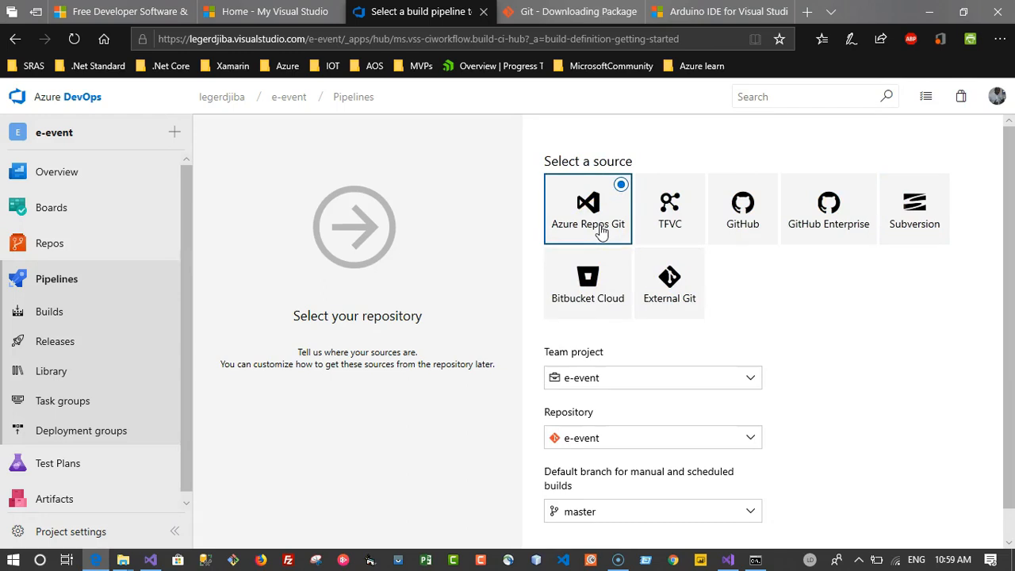
left_click(594, 382)
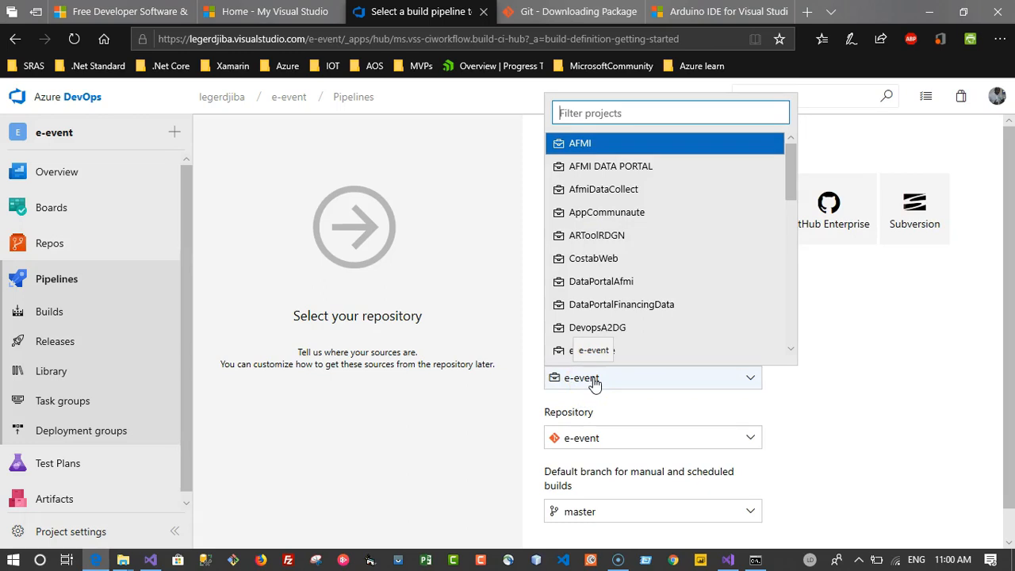
left_click(595, 383)
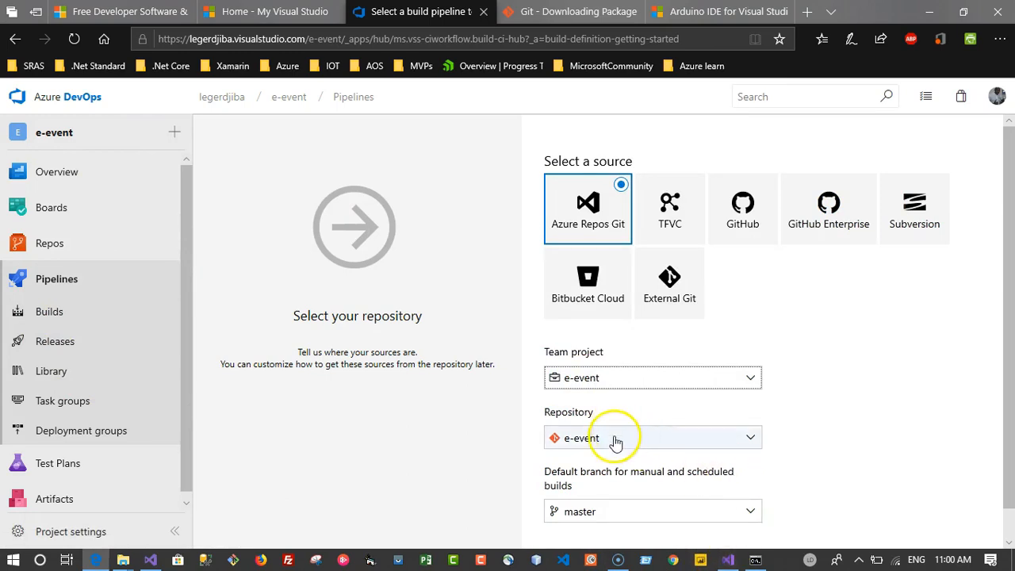
left_click(611, 508)
left_click(612, 514)
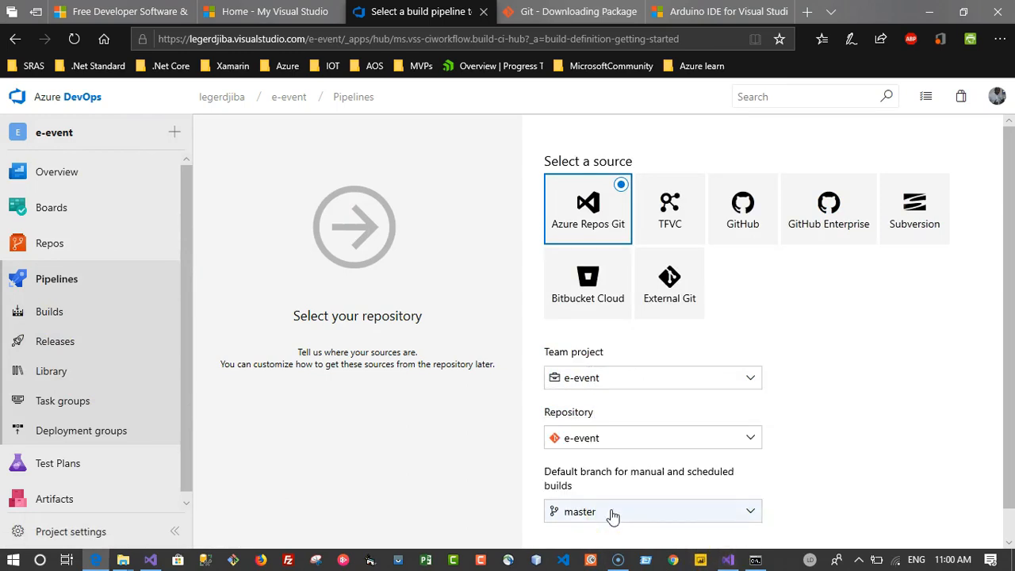
scroll(906, 449, "down", 1)
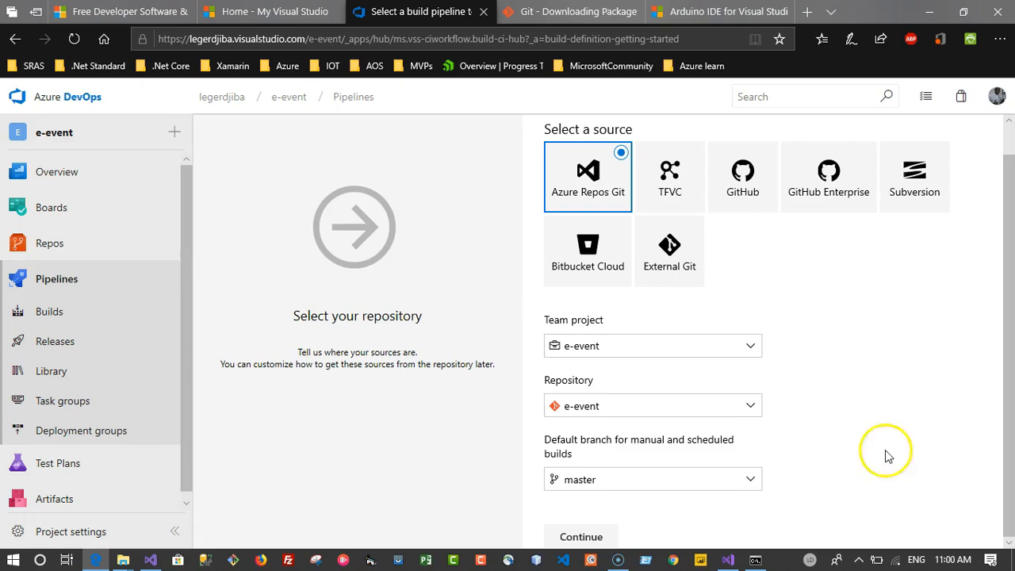
left_click(581, 537)
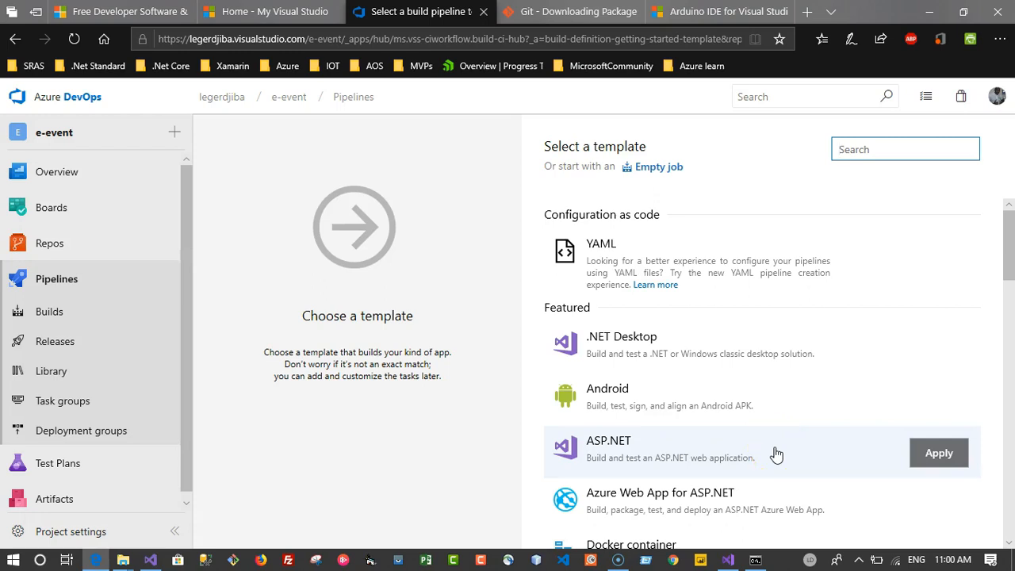
Apply the ASP.NET Core template to the new build pipeline
scroll(785, 396, "down", 2)
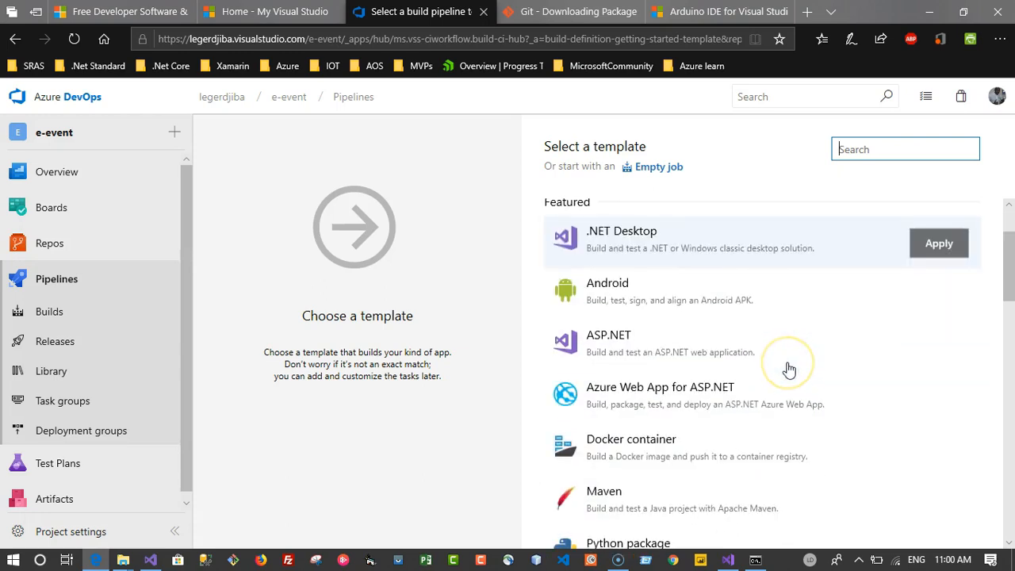
scroll(789, 369, "down", 5)
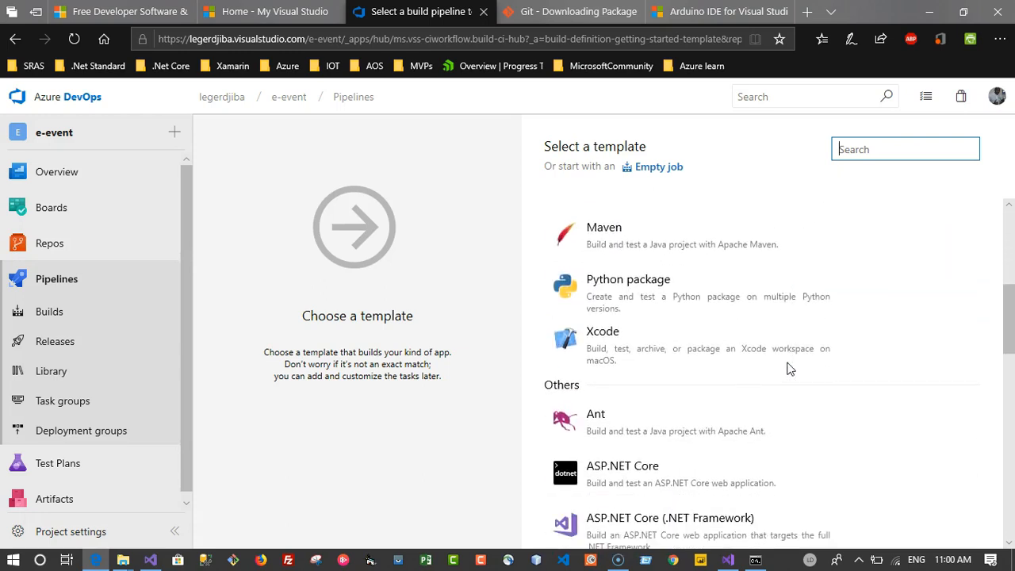
left_click(648, 473)
left_click(935, 481)
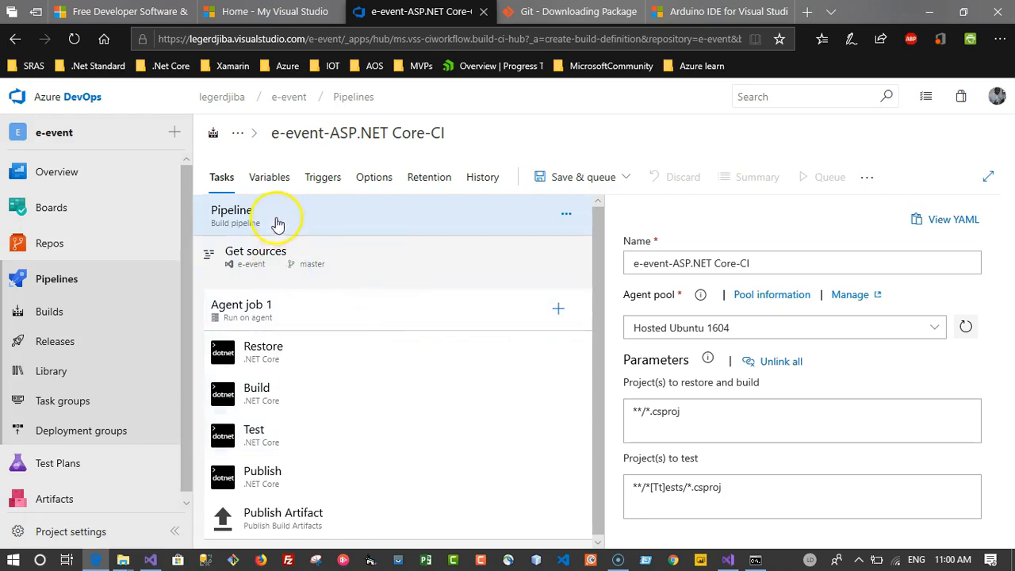
Name the build pipeline "e-event-ASP.NET Core-CI - Build" and set its agent pool to Hosted VS2017
left_click(793, 263)
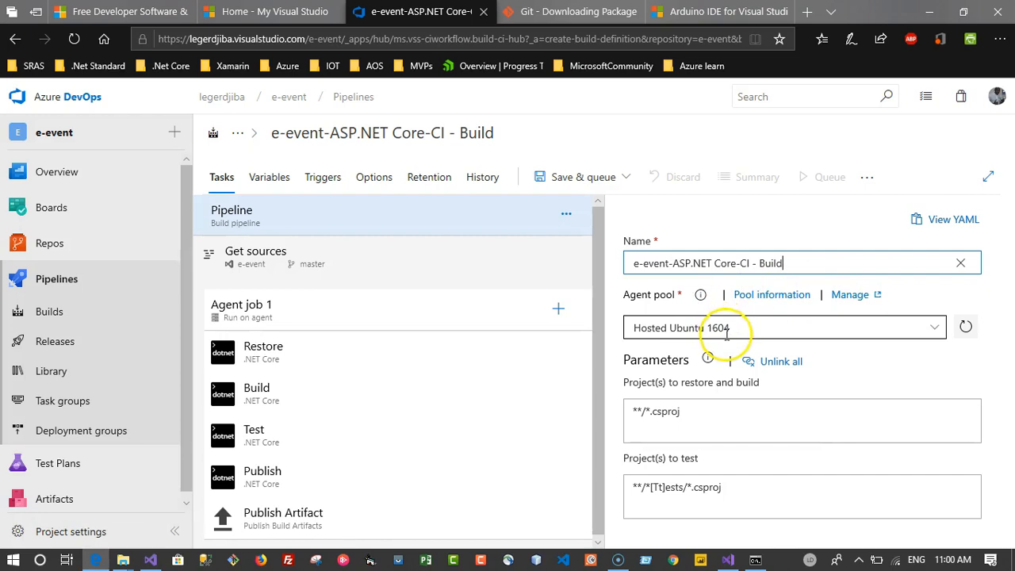
left_click(932, 328)
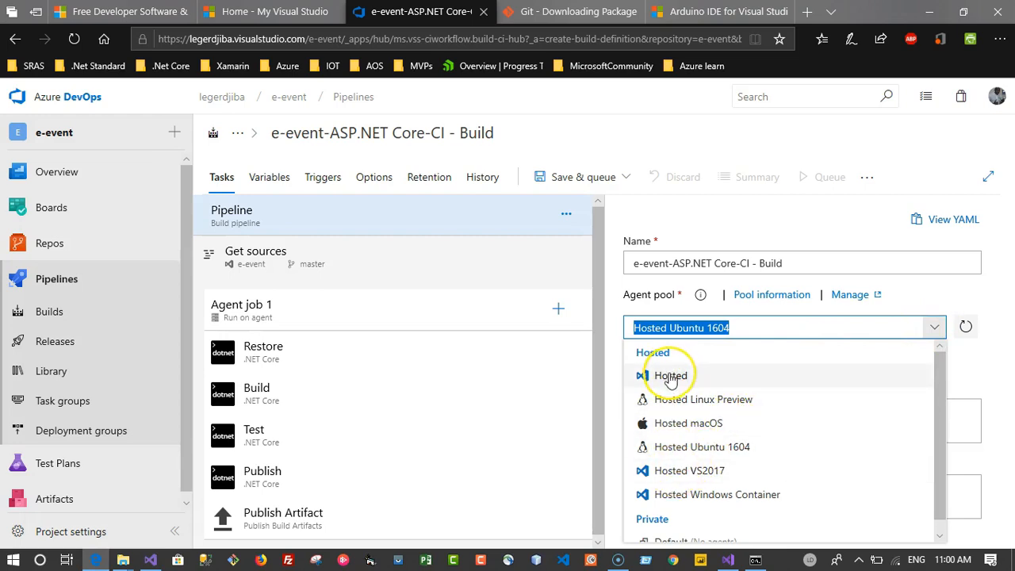
left_click(675, 479)
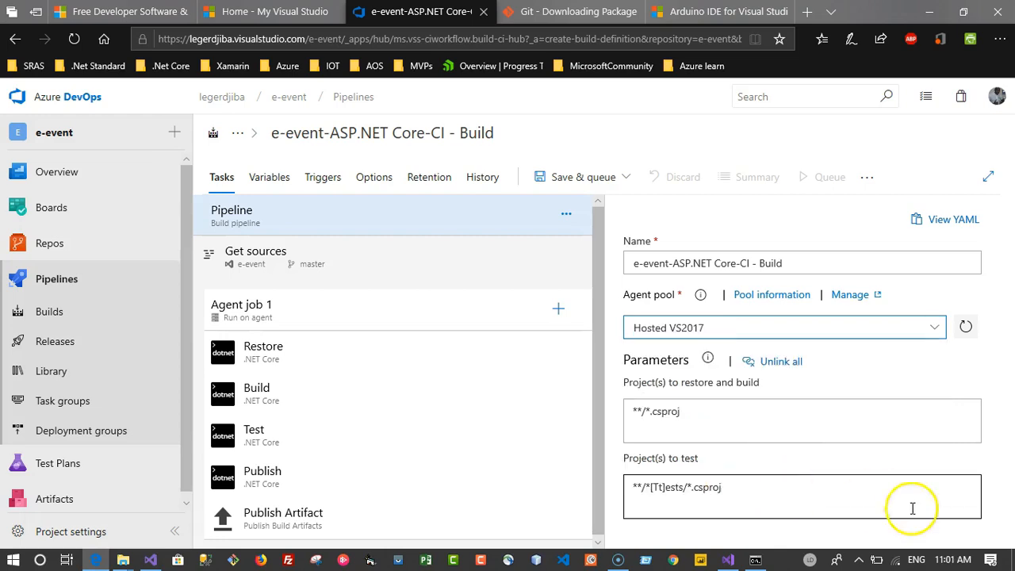
Review the project parameters, Agent job 1 and the settings of the Restore, Build, Test, Publish and Publish Artifact tasks
left_click(750, 430)
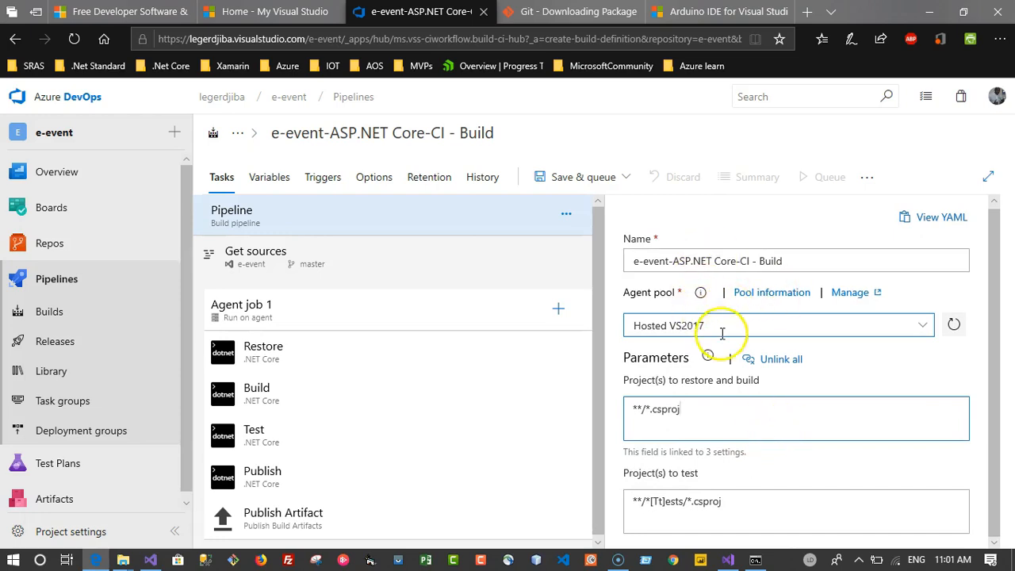
left_click(287, 311)
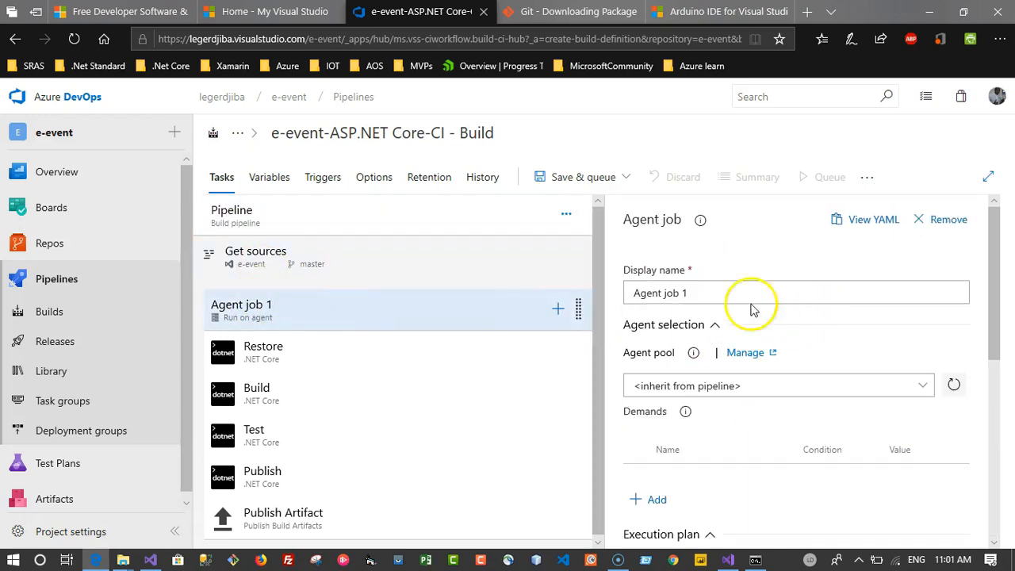
left_click(346, 352)
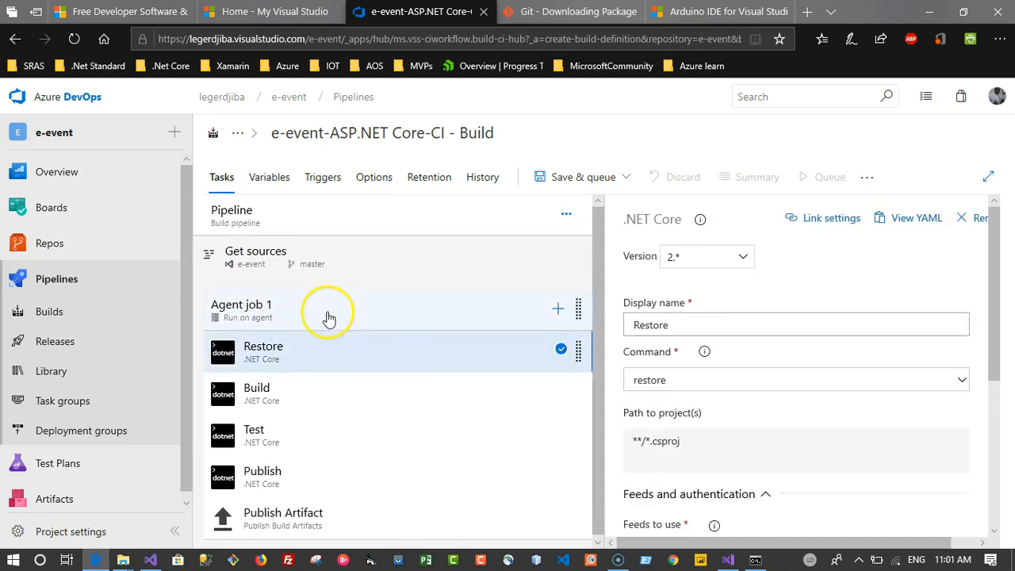
left_click(270, 390)
left_click(254, 442)
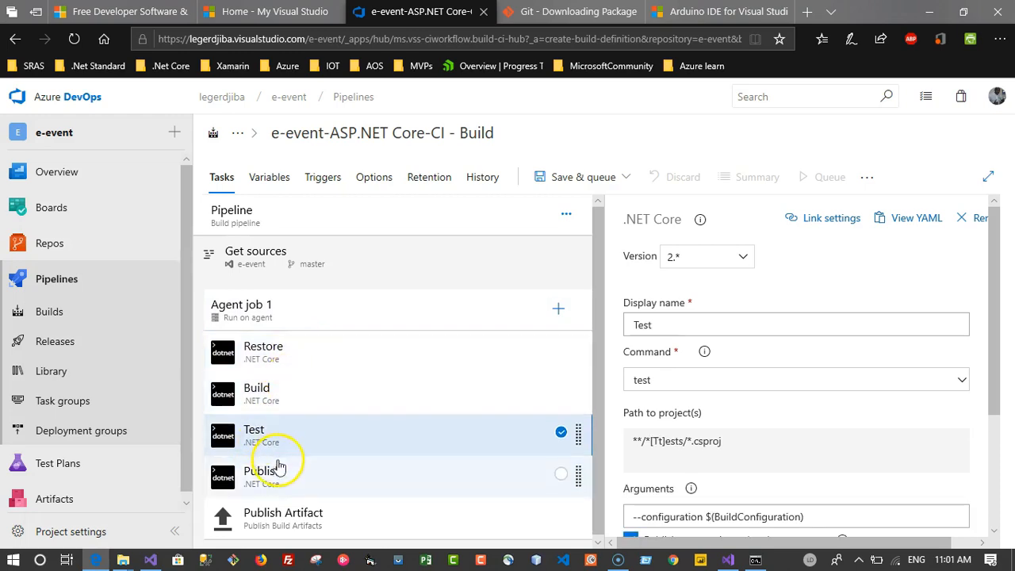
left_click(267, 477)
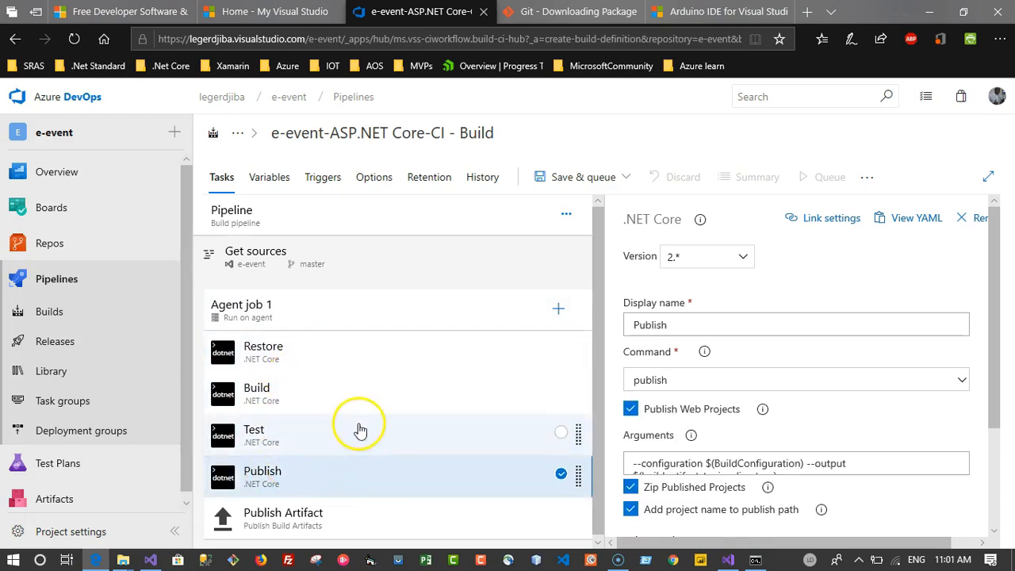
left_click(395, 523)
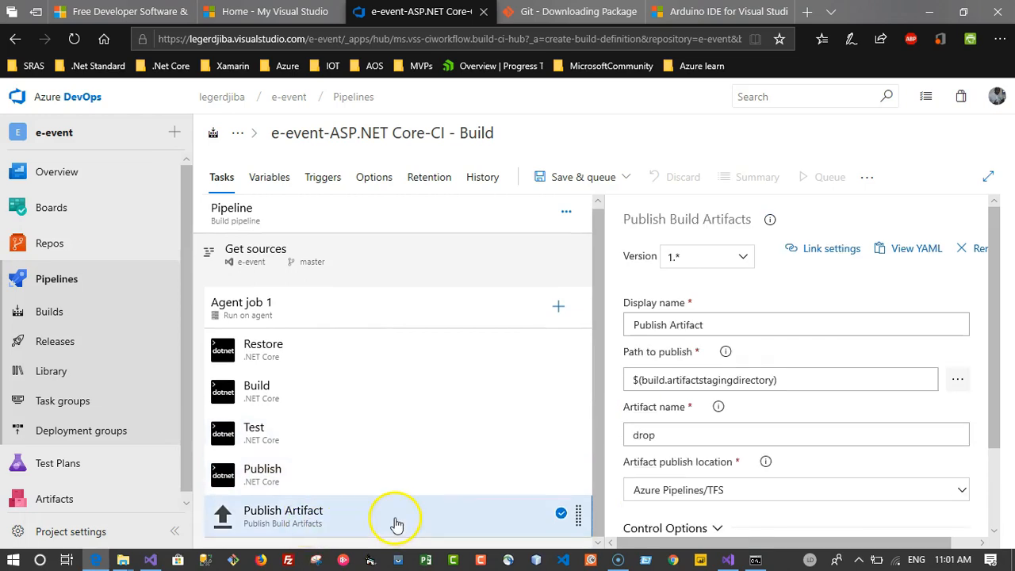
scroll(728, 405, "down", 3)
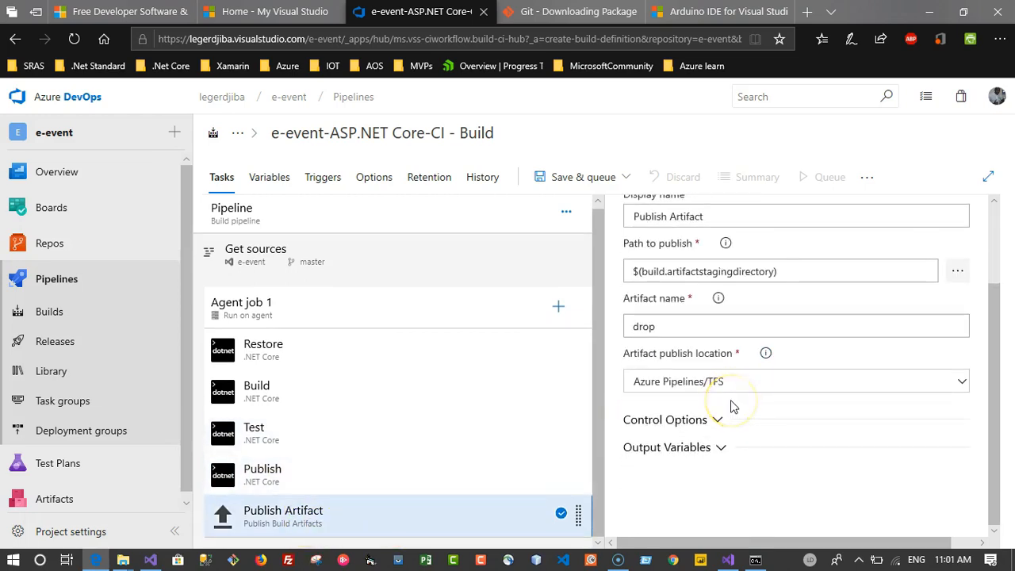
scroll(734, 406, "up", 3)
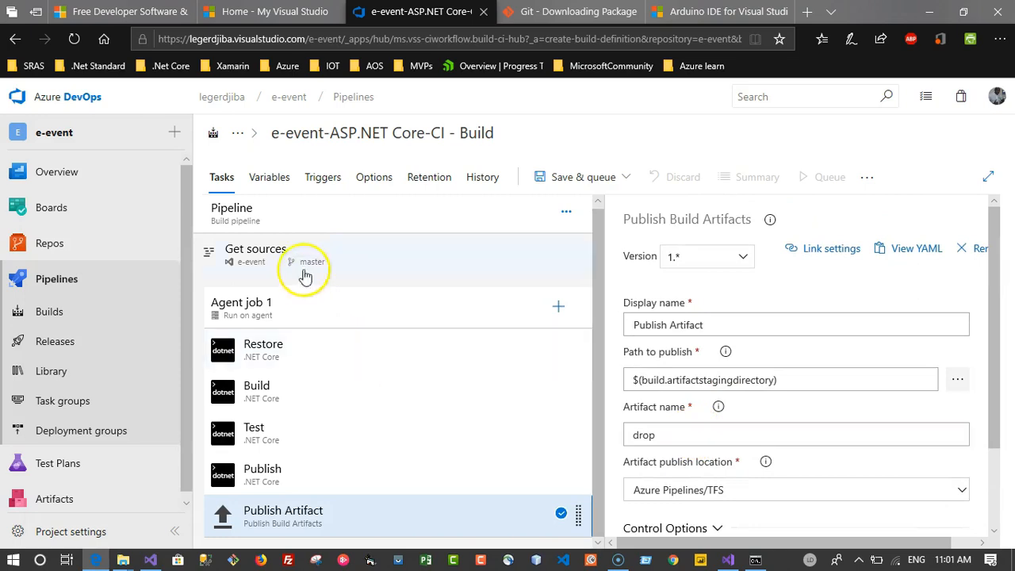
Save the build pipeline and queue a build of the master branch on the Hosted VS2017 pool, leaving the commit empty
left_click(595, 176)
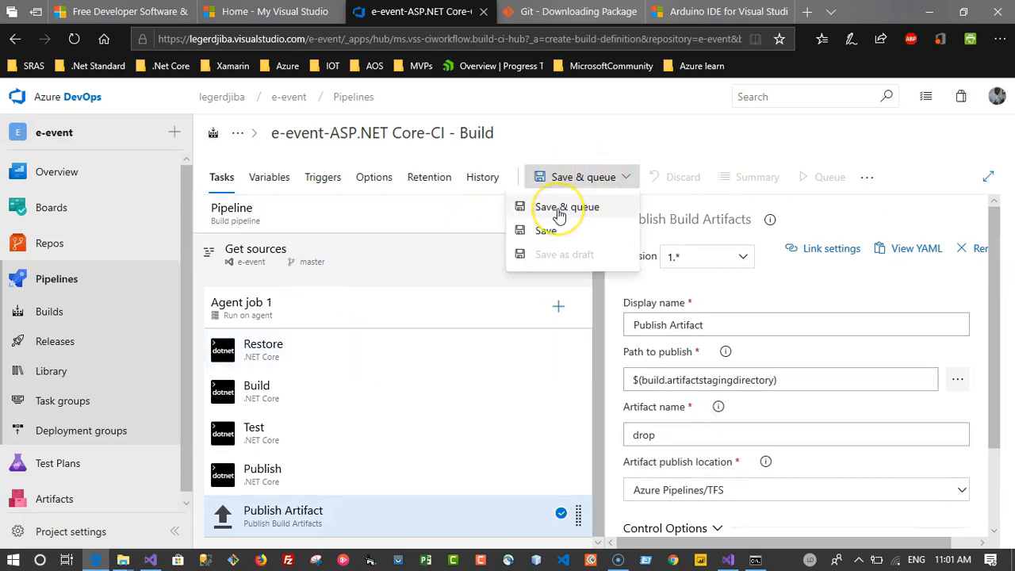
left_click(559, 210)
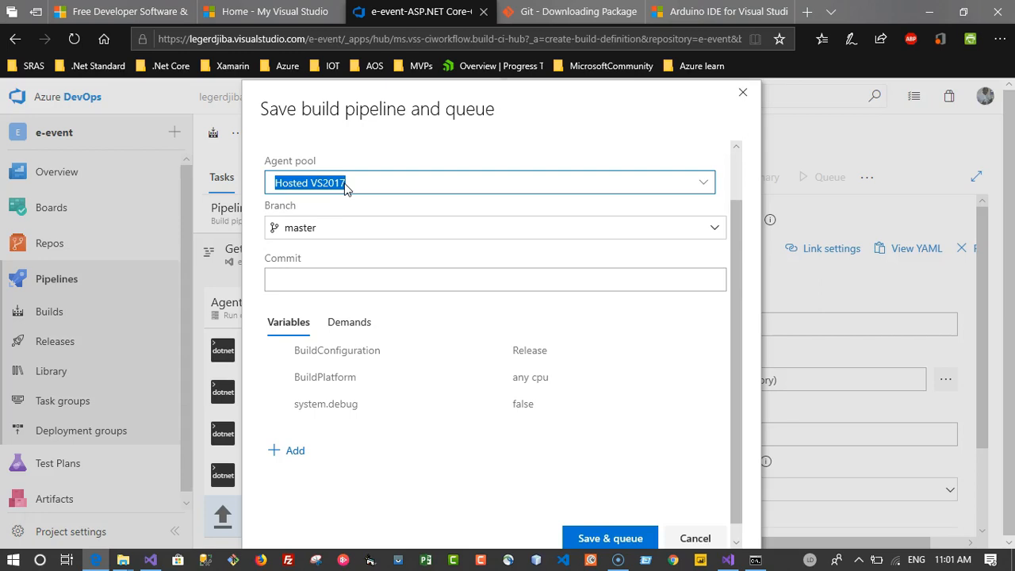
left_click(345, 184)
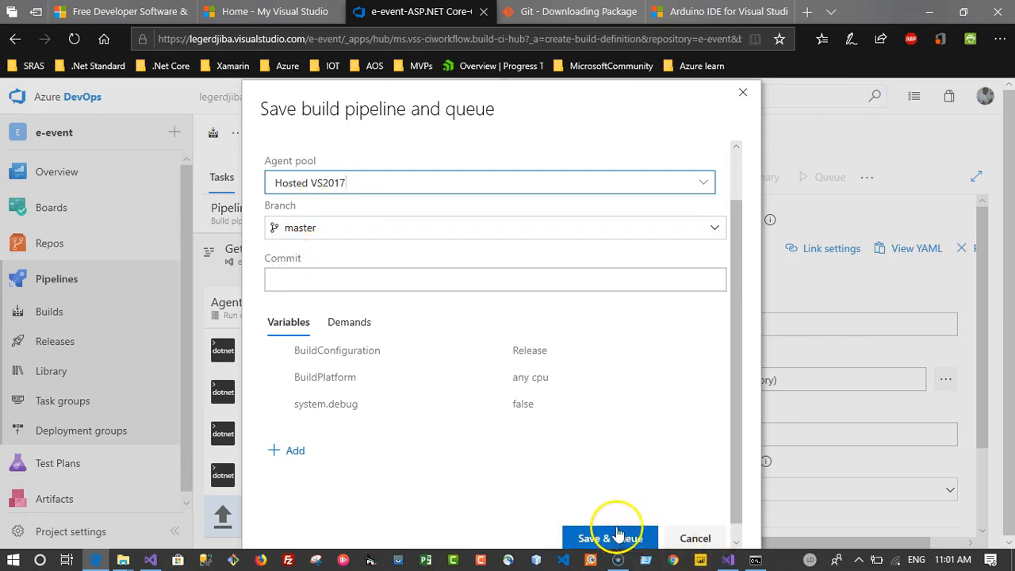
left_click(332, 277)
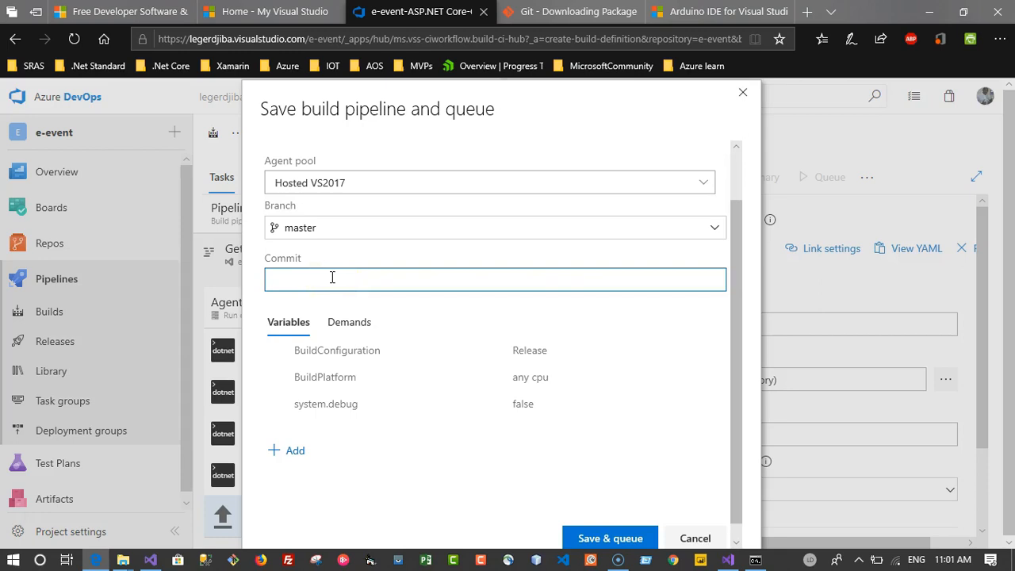
left_click(607, 542)
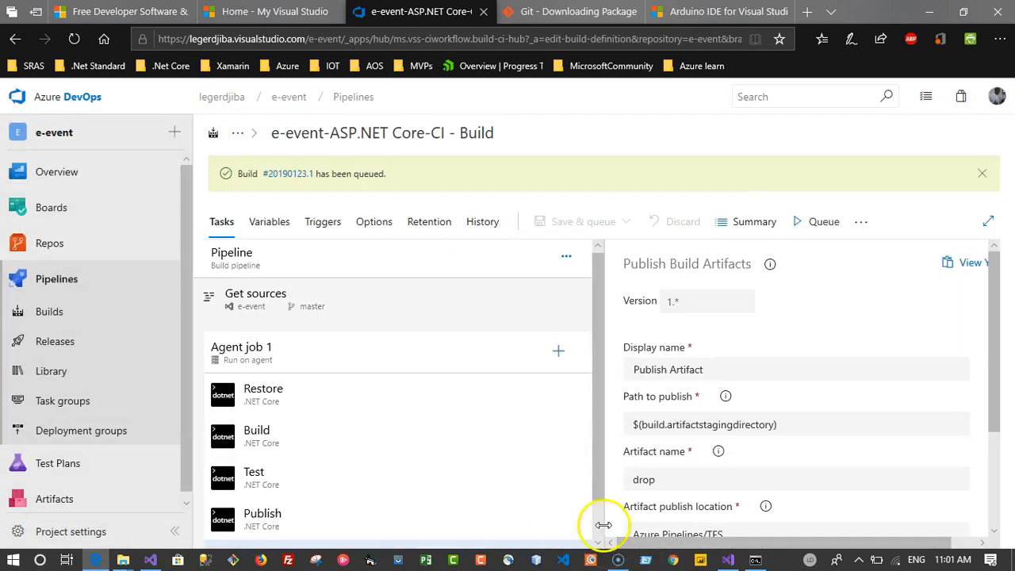
Open the queued build and follow the live logs of its agent job tasks
left_click(279, 174)
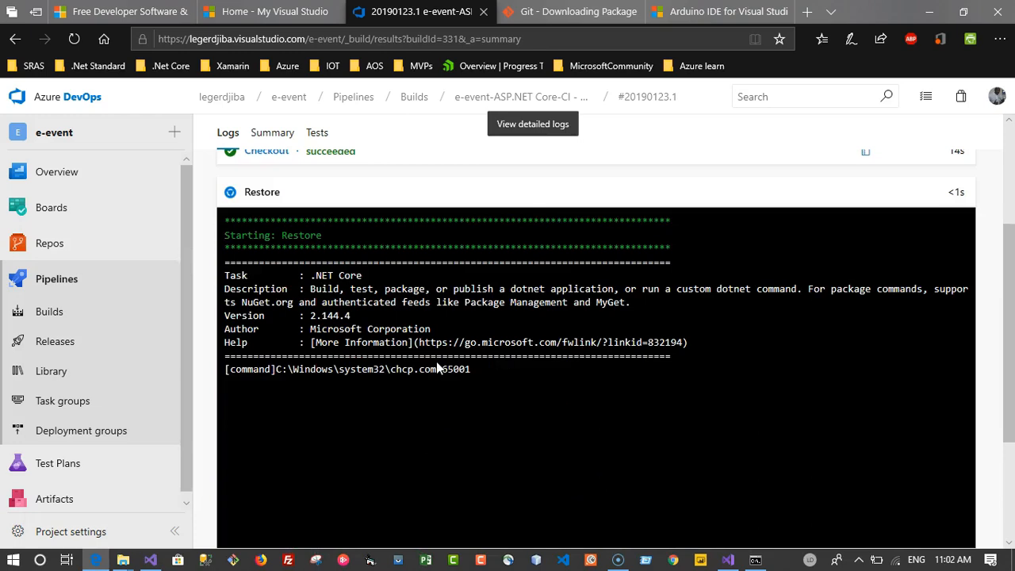
scroll(437, 361, "down", 1)
scroll(437, 362, "up", 2)
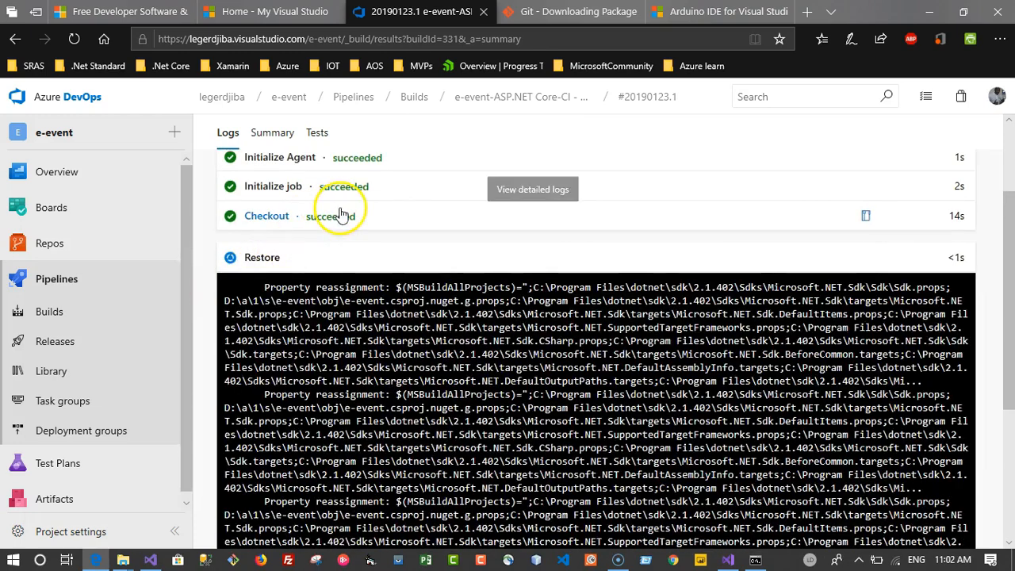
scroll(357, 332, "down", 1)
scroll(357, 332, "down", 2)
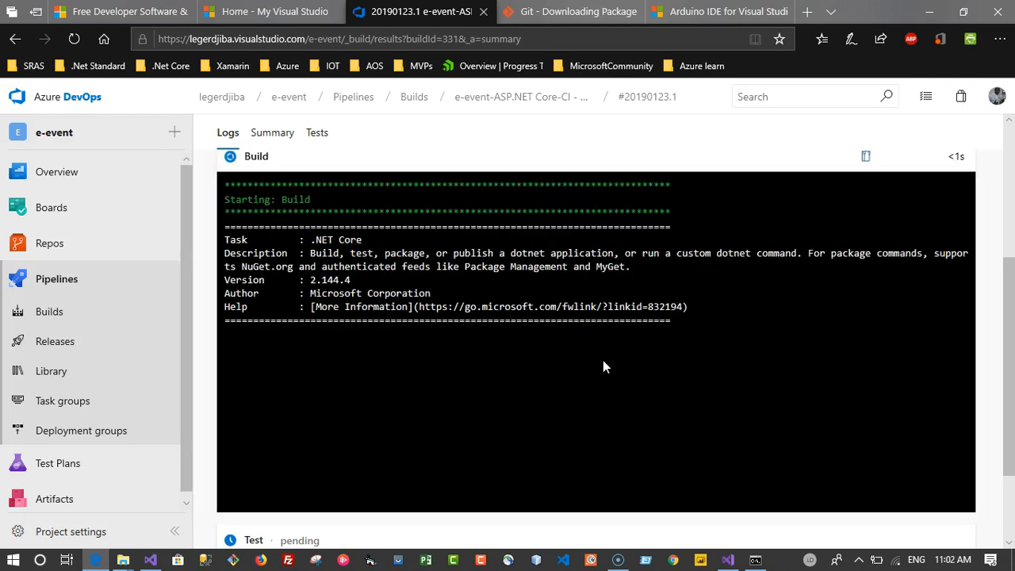
scroll(602, 366, "up", 2)
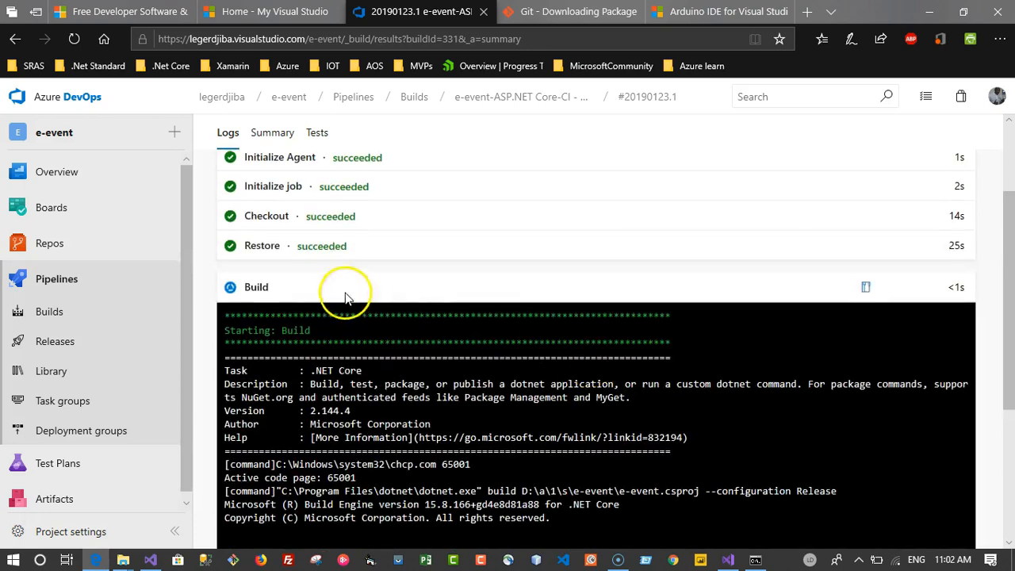
scroll(444, 412, "down", 2)
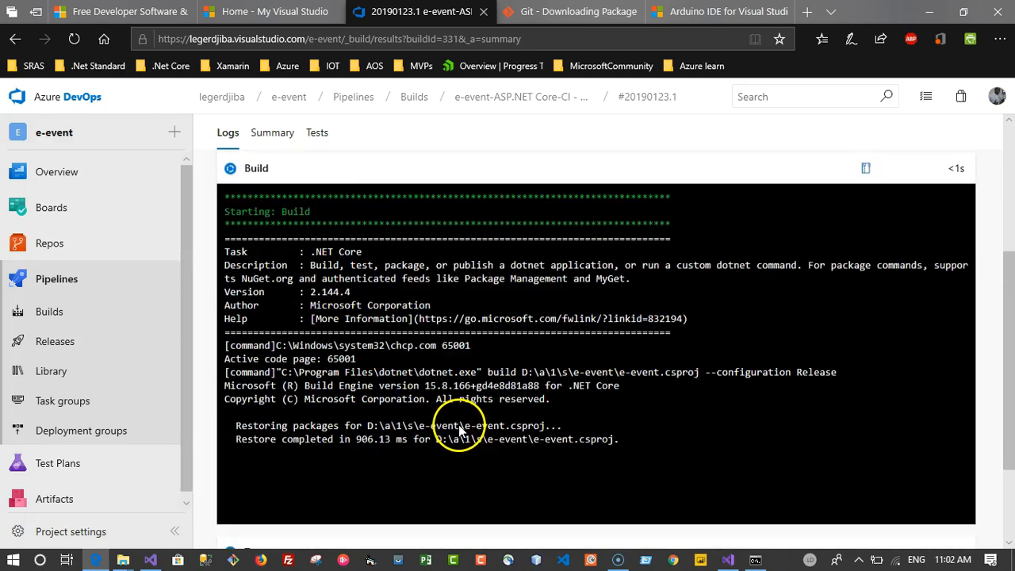
scroll(460, 428, "up", 1)
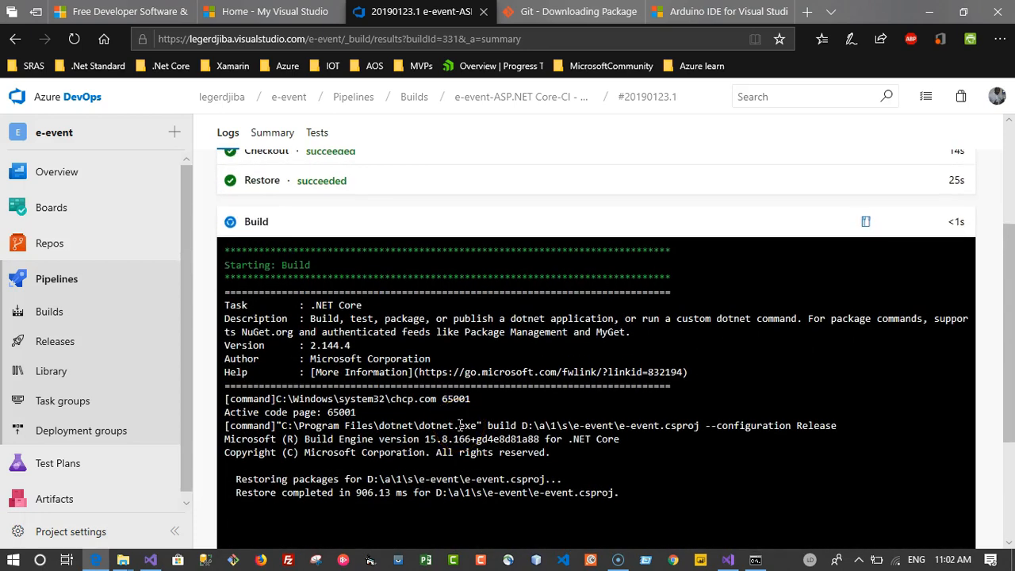
scroll(459, 425, "down", 1)
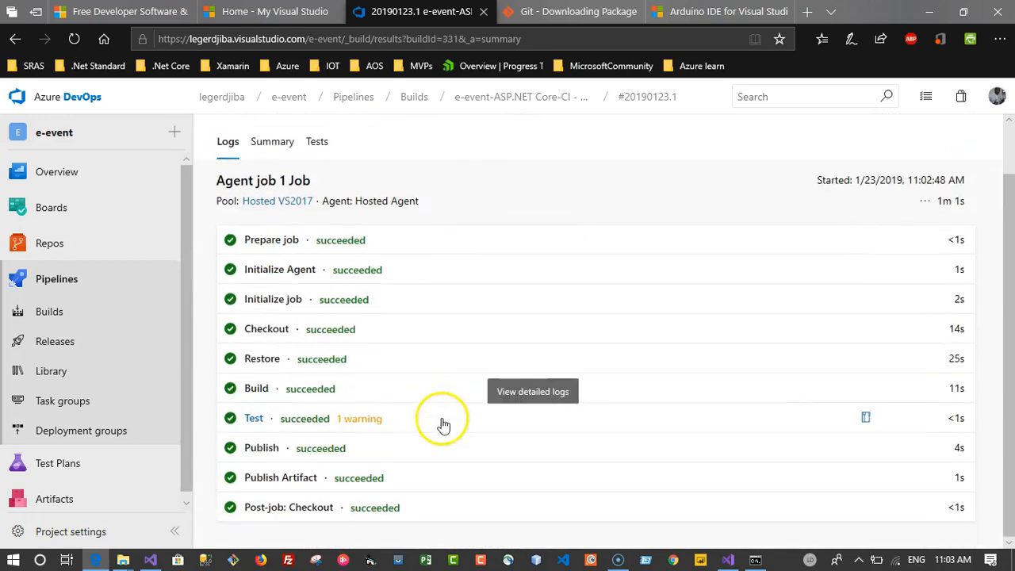
Inspect the Test task's detailed log for its warning, close it and review the status of all job tasks
left_click(371, 422)
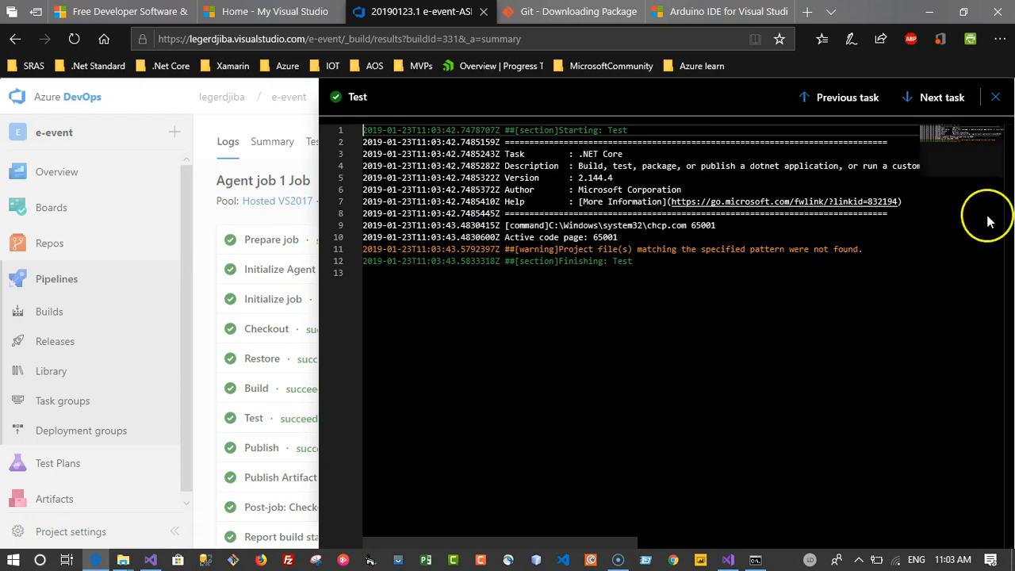
left_click(995, 97)
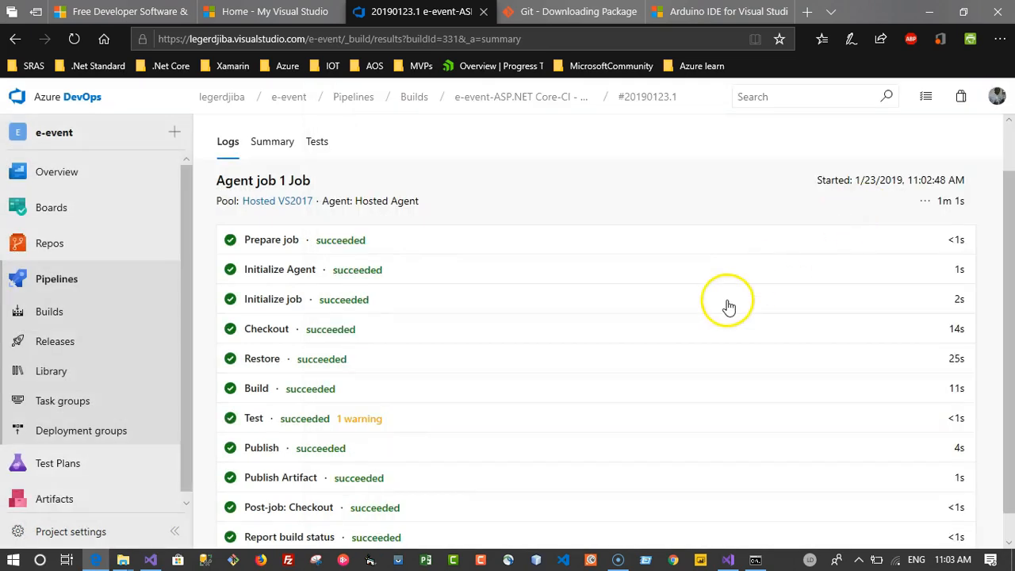
scroll(398, 433, "down", 1)
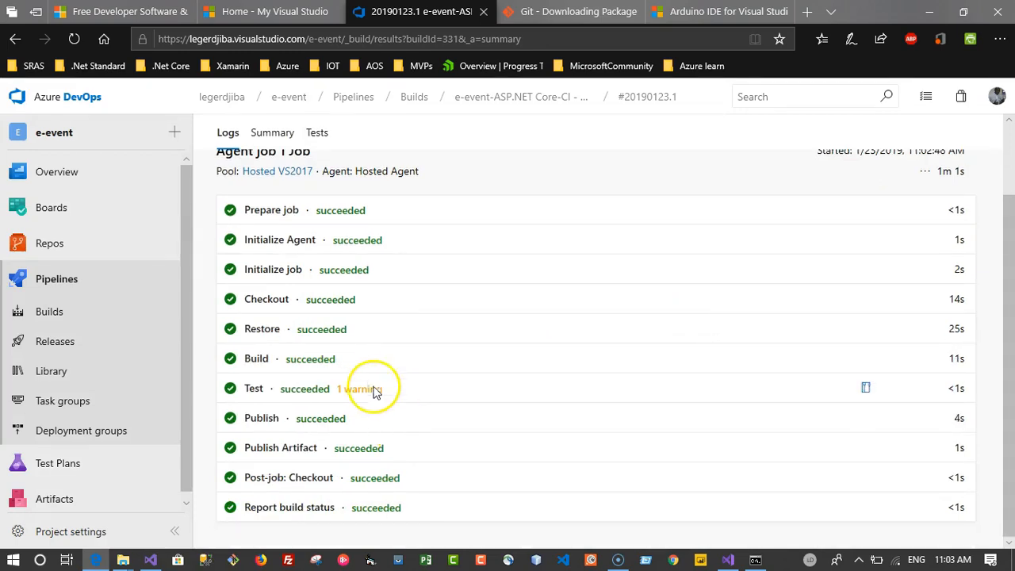
scroll(360, 417, "up", 3)
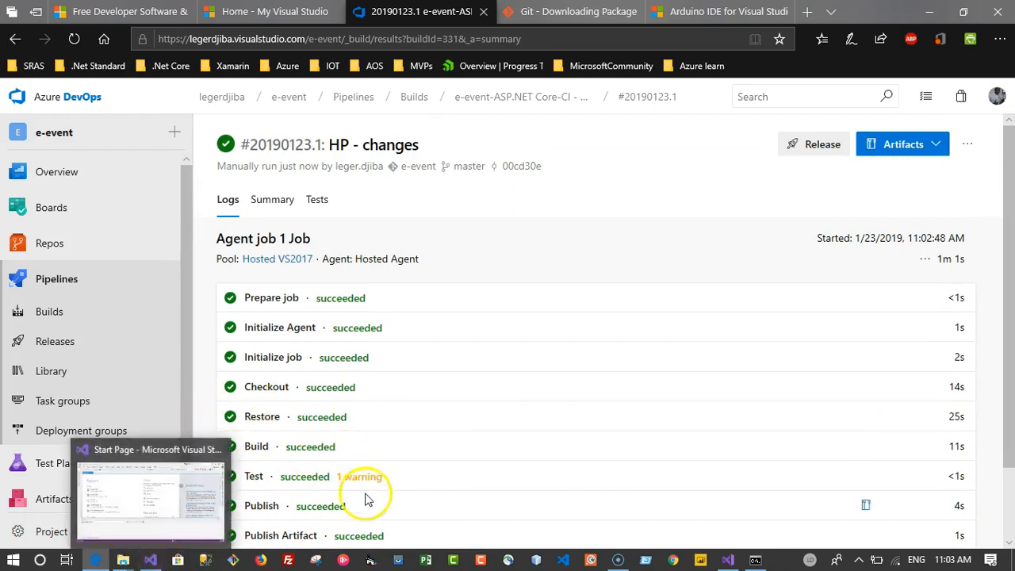
Switch to the Mail app and read the Azure DevOps build notification's summary, details and commits
mouse_move(157, 561)
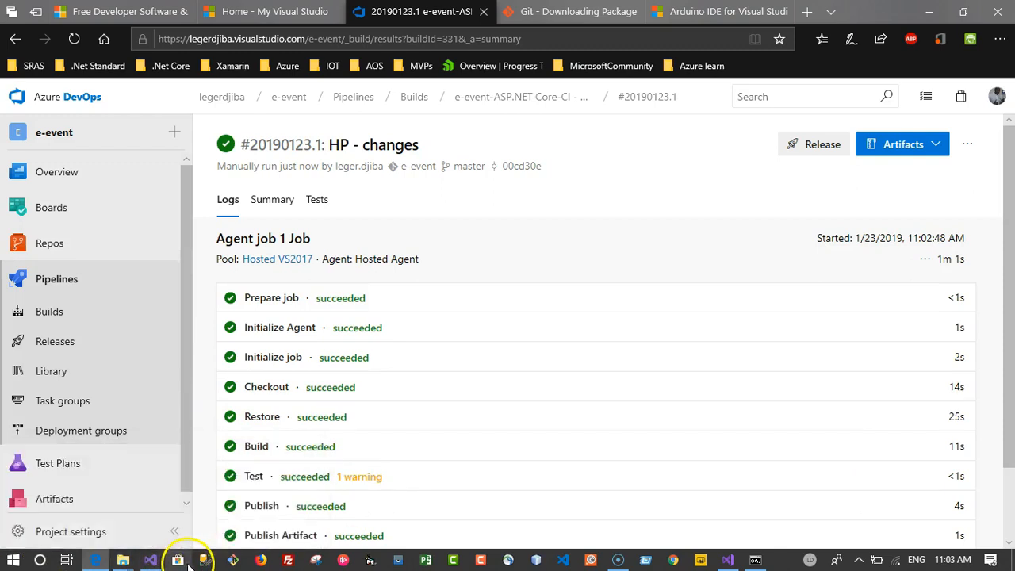
left_click(13, 562)
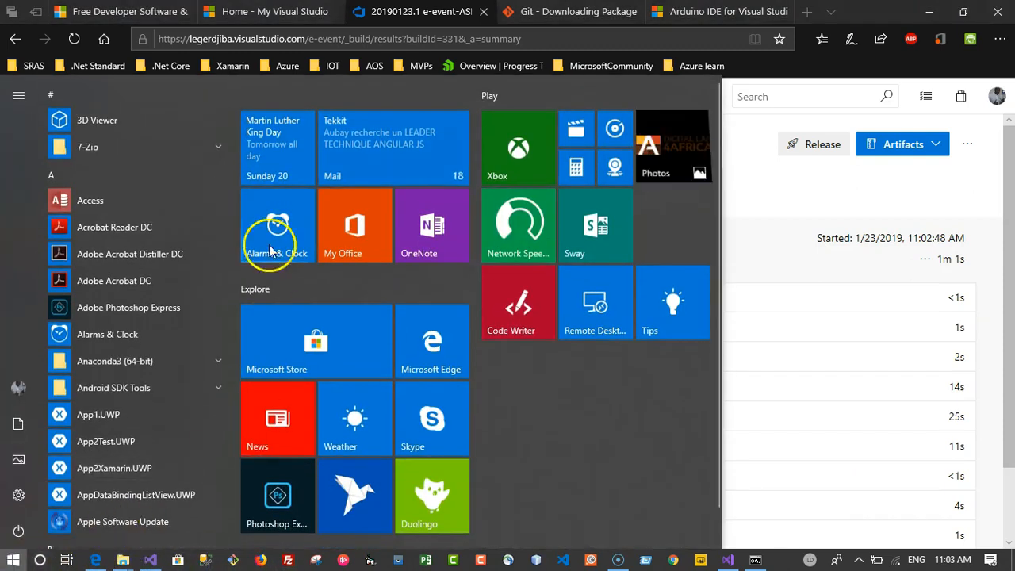
left_click(367, 151)
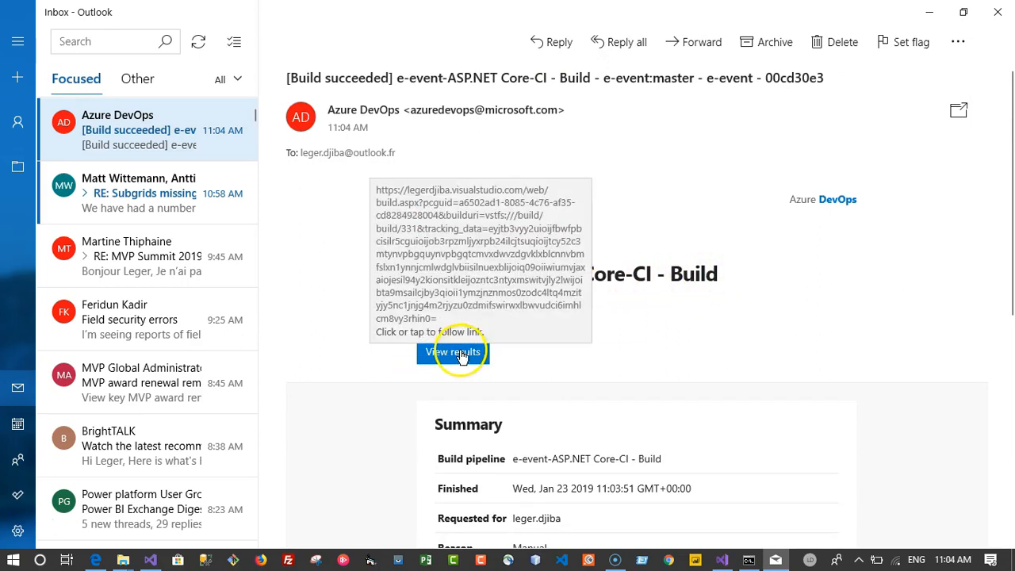
scroll(716, 392, "down", 3)
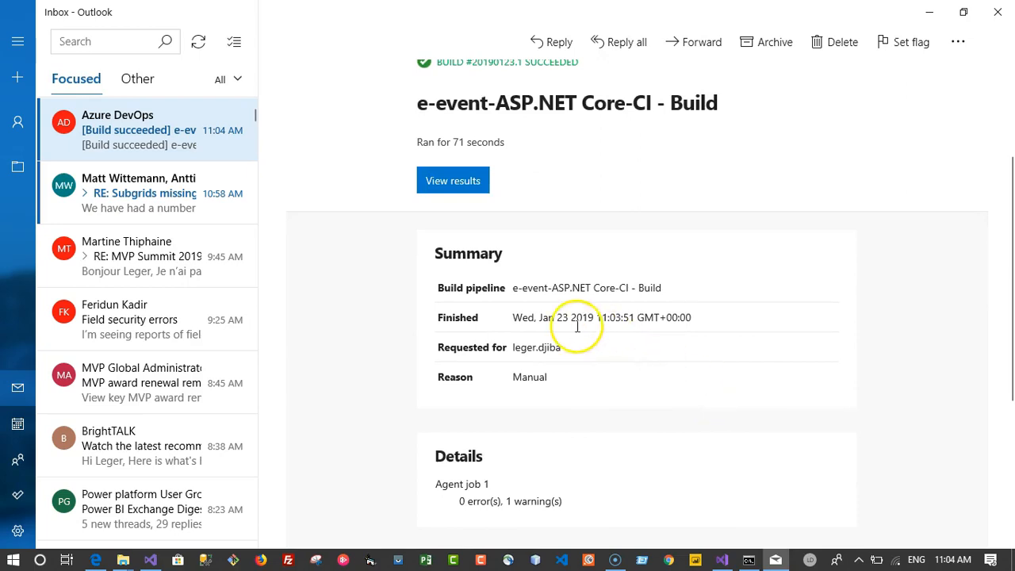
scroll(584, 301, "down", 2)
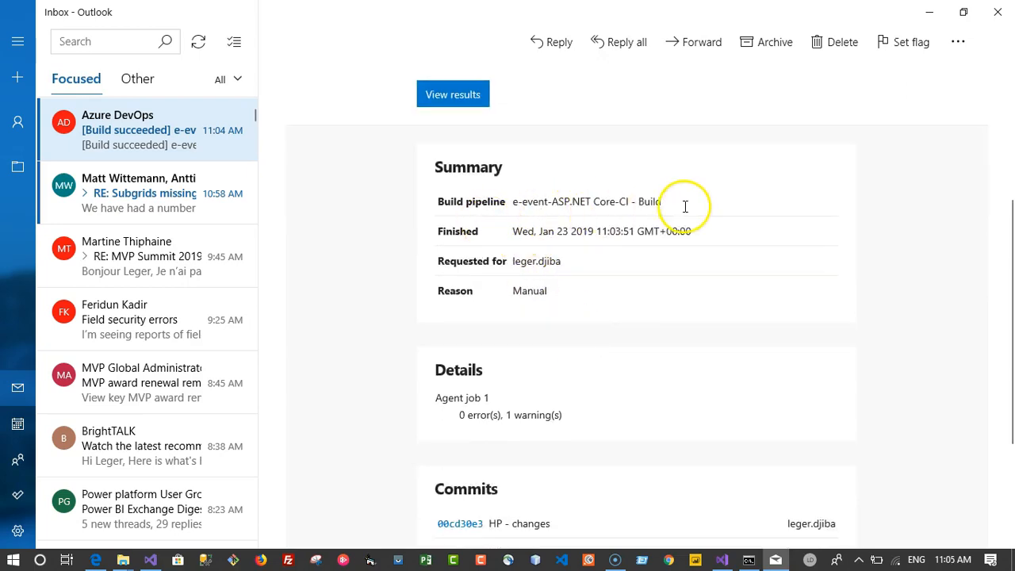
scroll(673, 258, "down", 4)
left_click(489, 251)
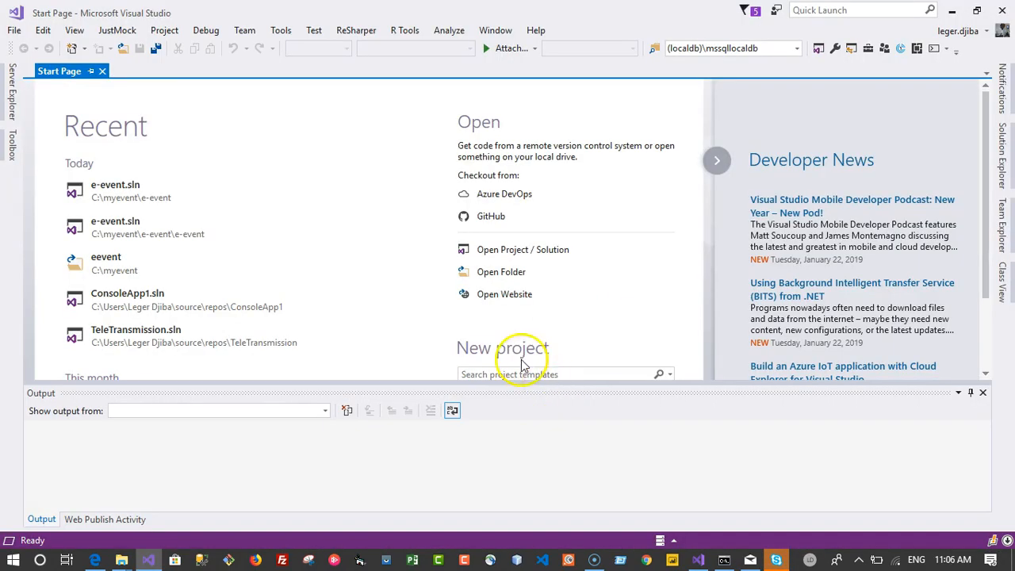
Open the recent e-event.sln from C:\myevent\e-event and arrange Visual Studio side by side with the Azure DevOps browser window
left_click(133, 195)
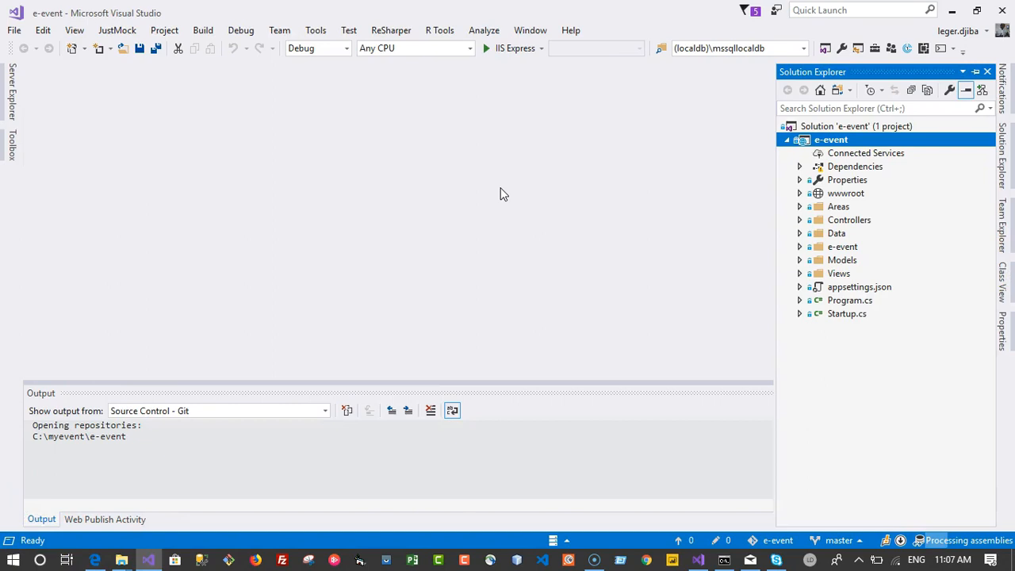
key("super+Right")
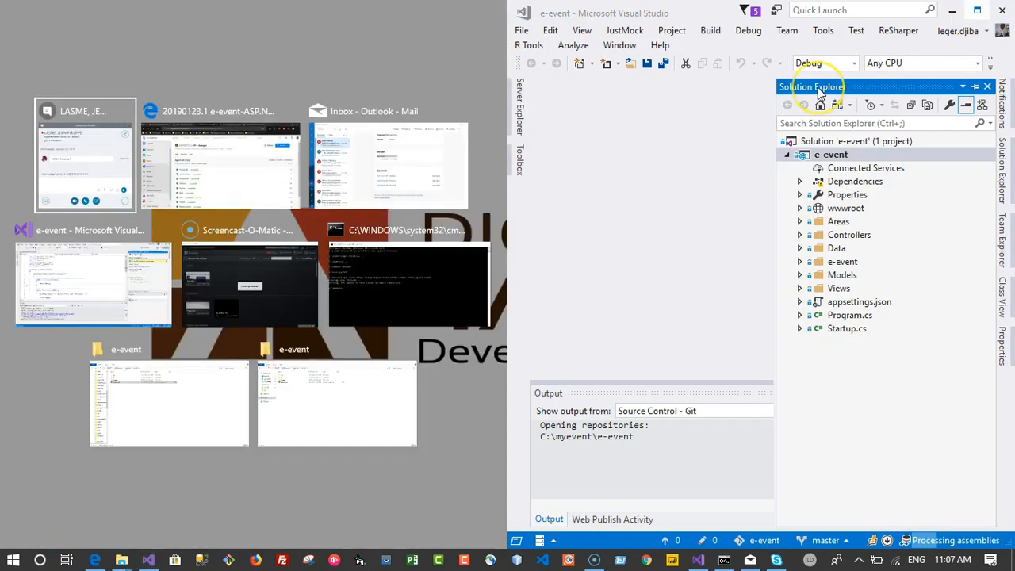
left_click(223, 170)
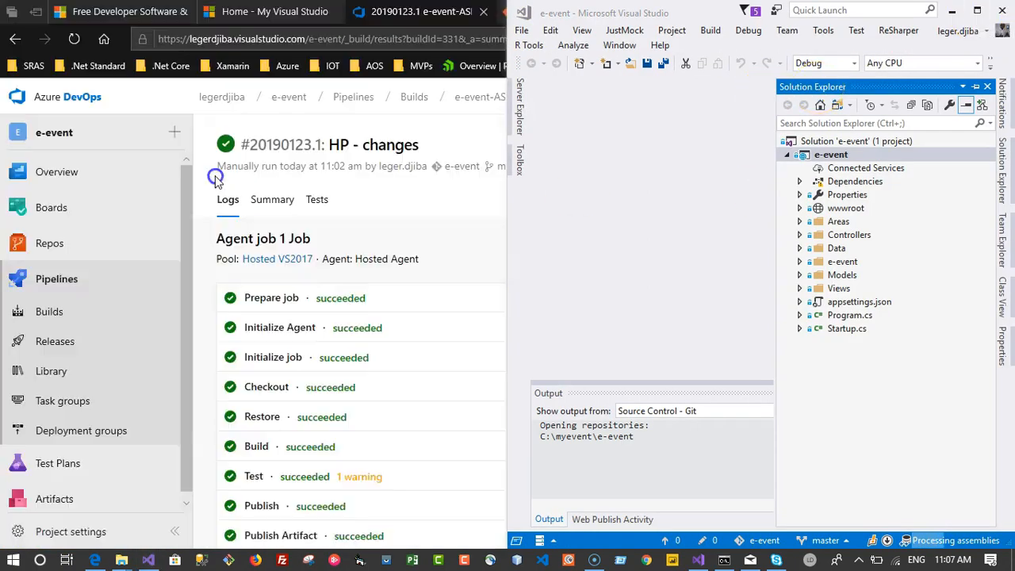
Go to the project's pipeline builds and review the analytics and history of e-event-ASP.NET Core-CI - Build
left_click(50, 279)
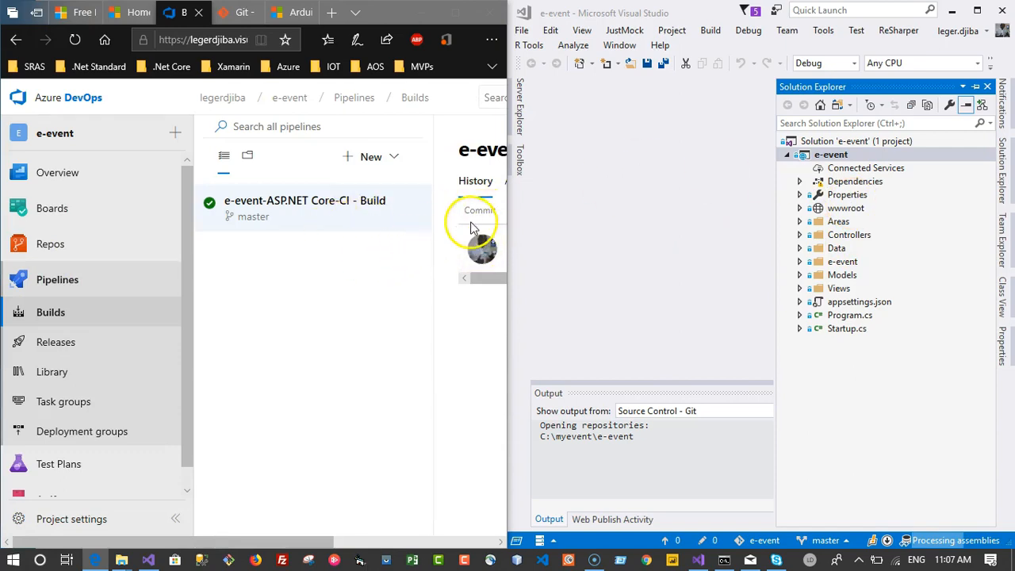
left_click_drag(274, 543, 370, 537)
left_click(368, 183)
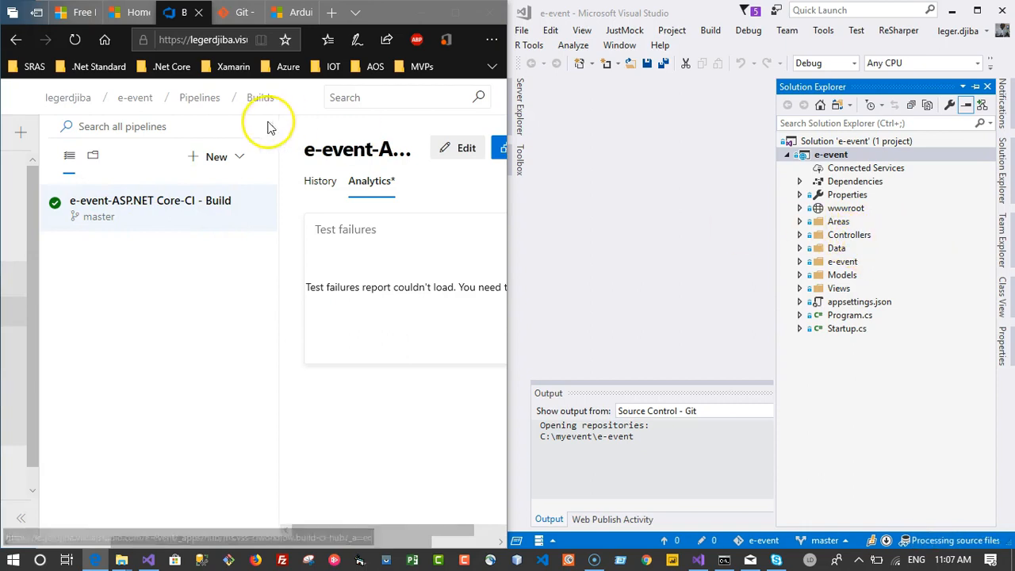
left_click(309, 177)
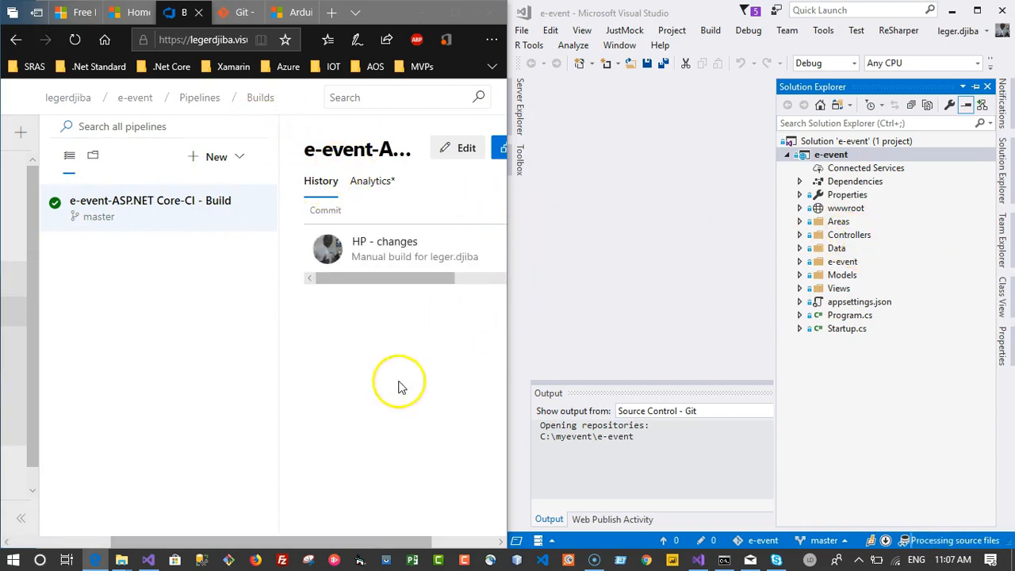
Switch to Visual Studio and open _Layout.cshtml from the e-event project's Views/Shared folder
left_click(836, 241)
double_click(837, 241)
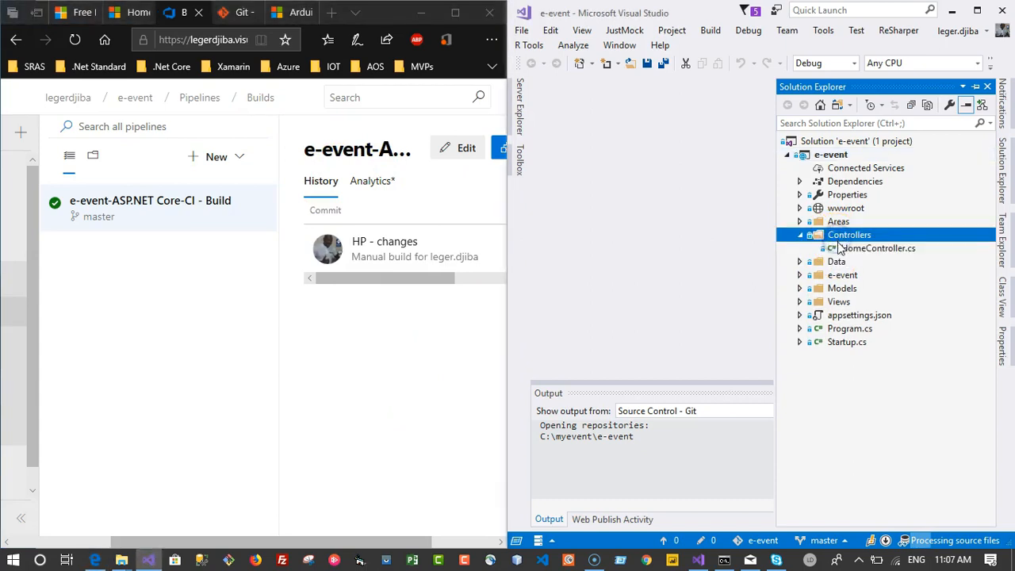
double_click(837, 302)
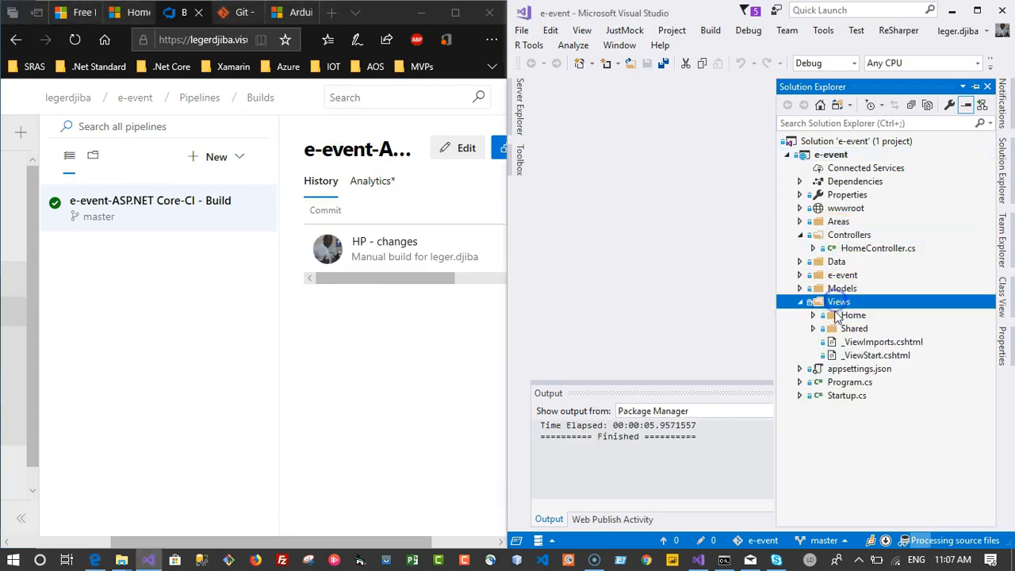
left_click(842, 329)
double_click(843, 329)
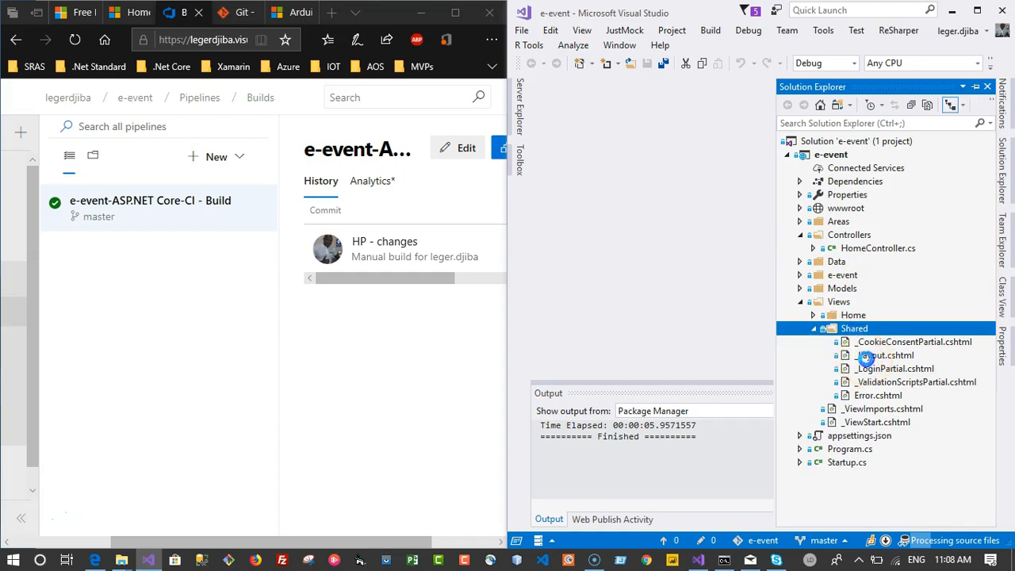
key("Down")
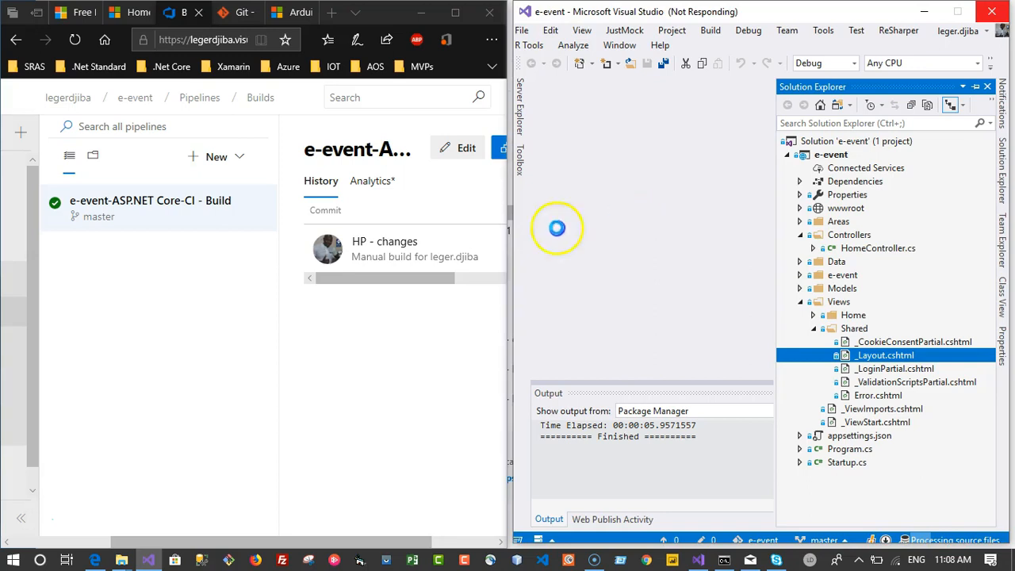
left_click(186, 425)
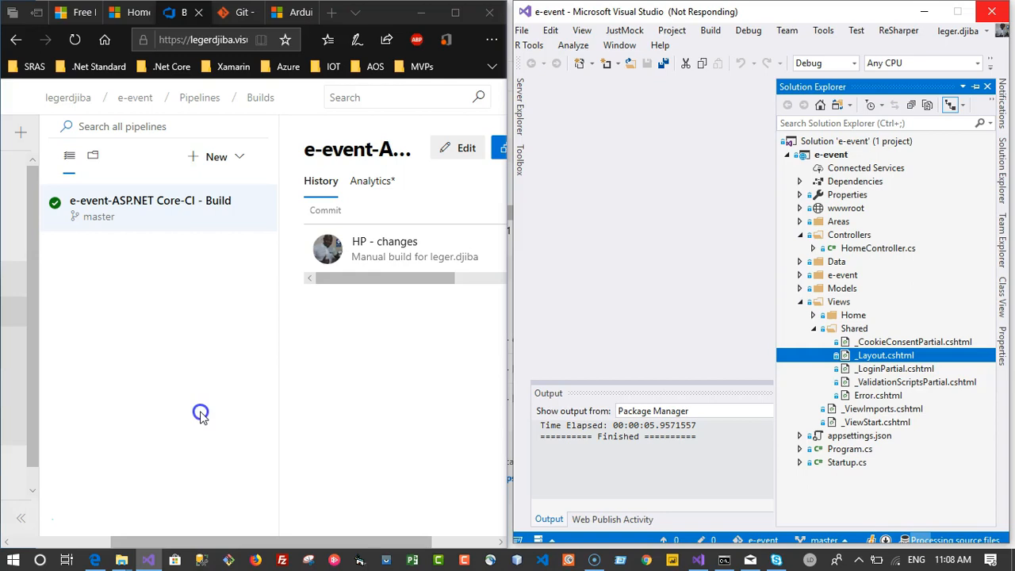
left_click(36, 542)
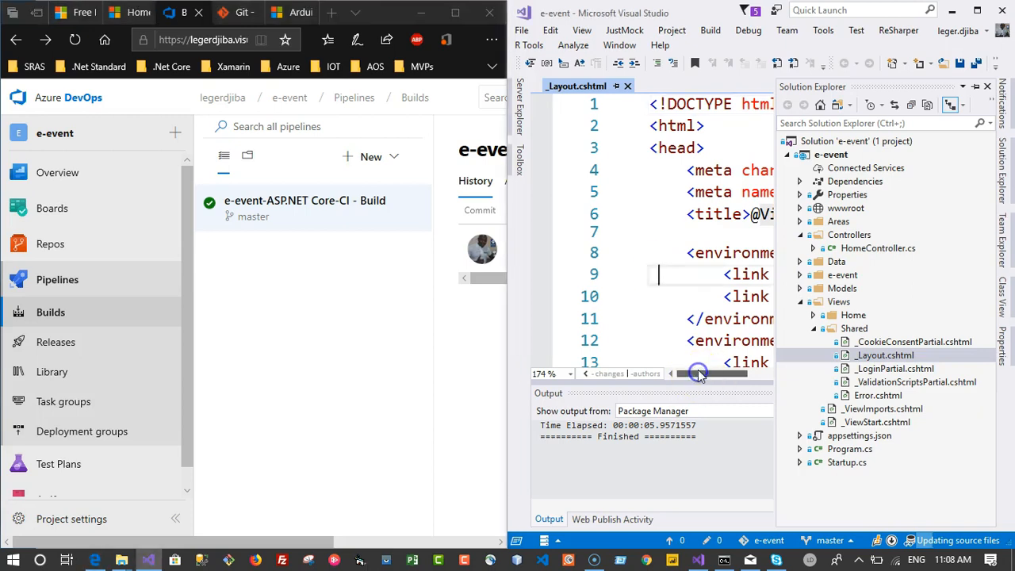
Replace e_event with "events" in the title element of _Layout.cshtml, save the file and dismiss the extension notification
left_click_drag(699, 375, 728, 374)
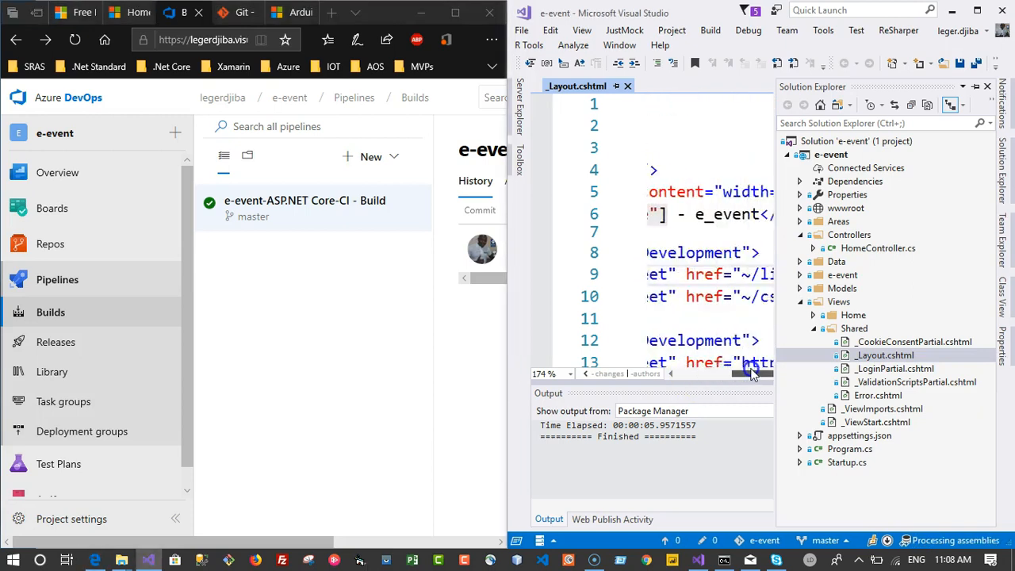
left_click(673, 241)
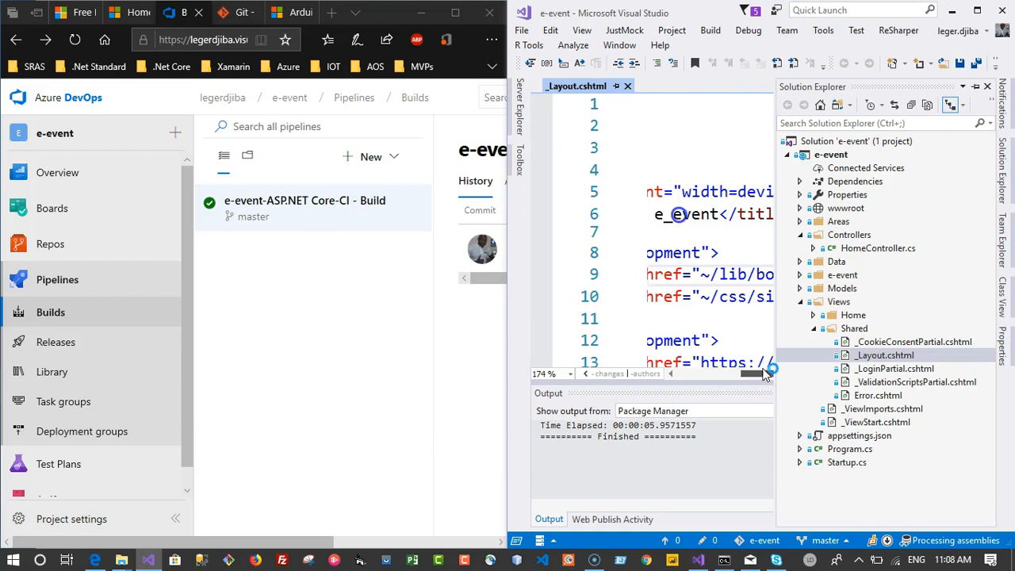
double_click(684, 215)
type("event")
left_click(705, 206)
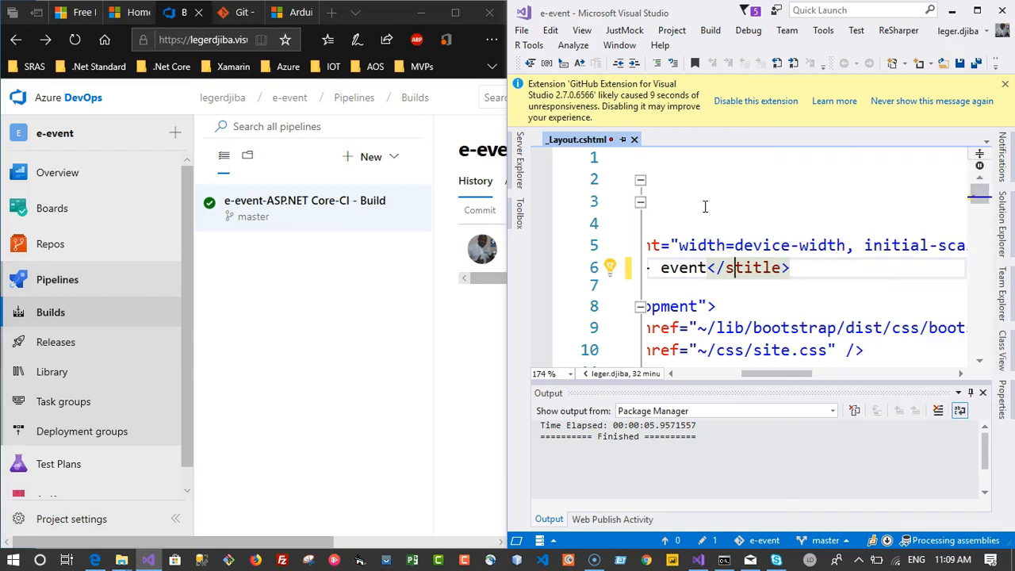
key("BackSpace")
left_click(695, 270)
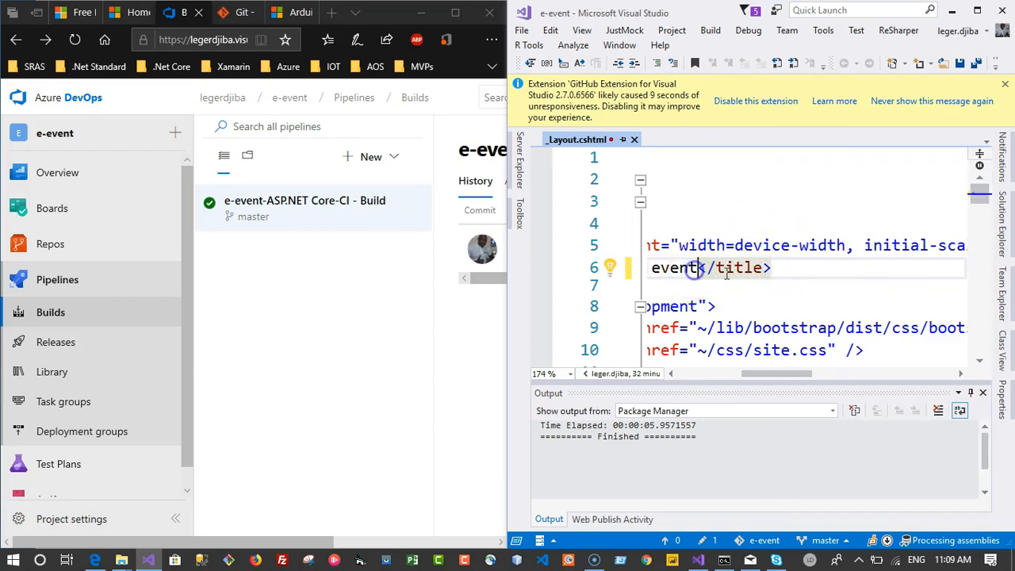
type("s")
left_click(701, 271)
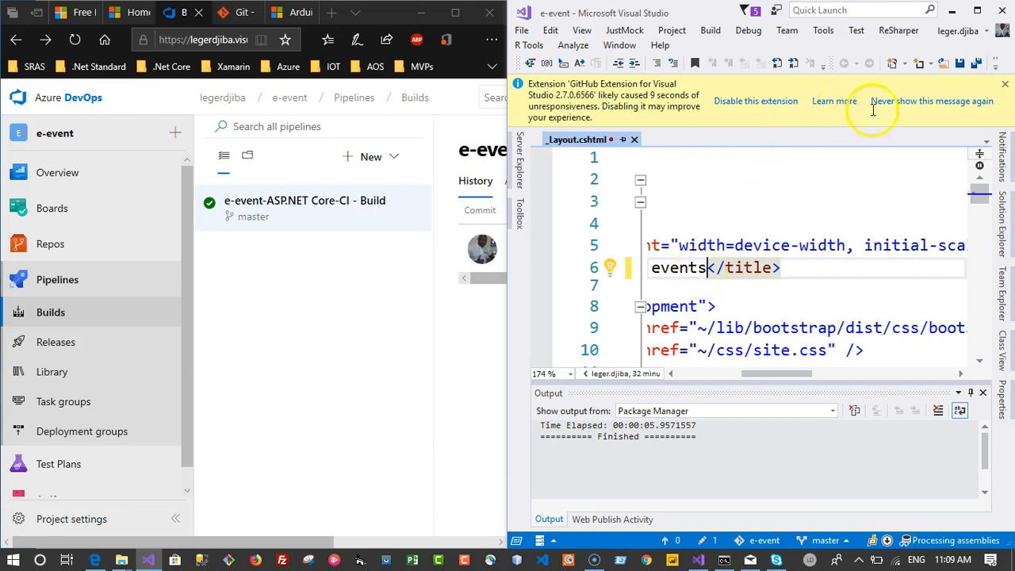
key("ctrl+s")
left_click(1006, 81)
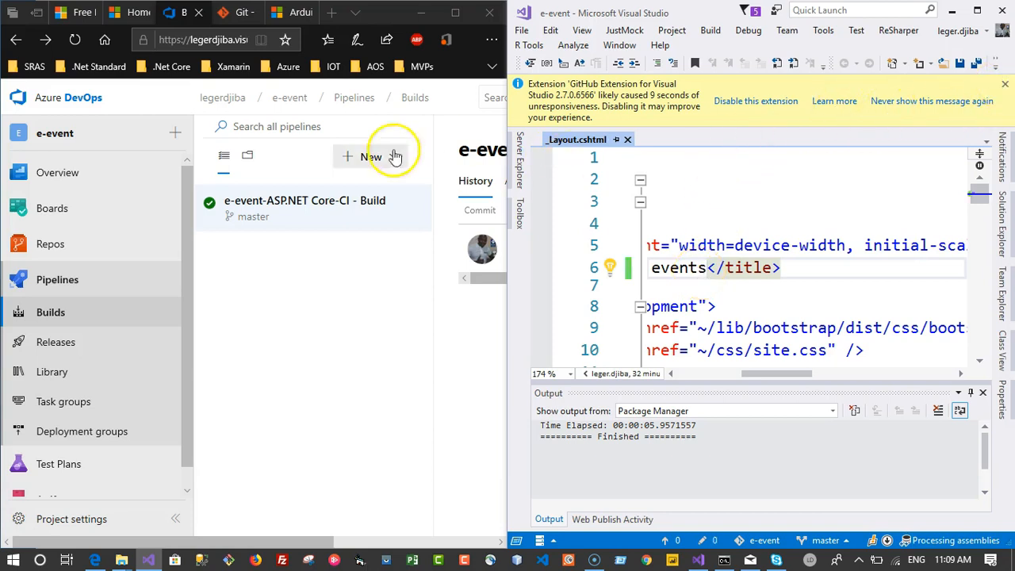
Maximize the browser, edit the build pipeline to enable the continuous integration trigger for e-event, and save it without queuing a build
left_click(446, 13)
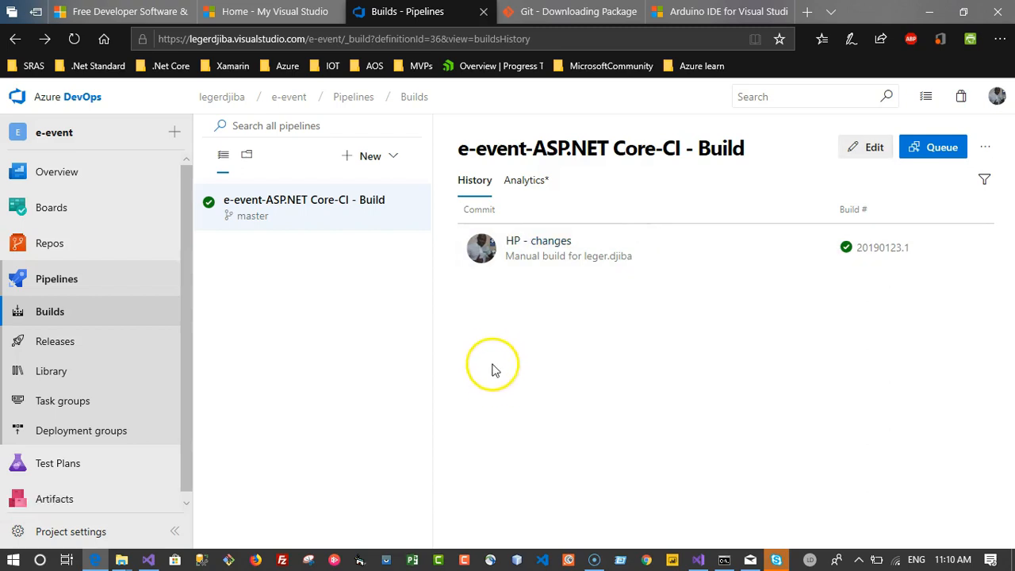
left_click(866, 148)
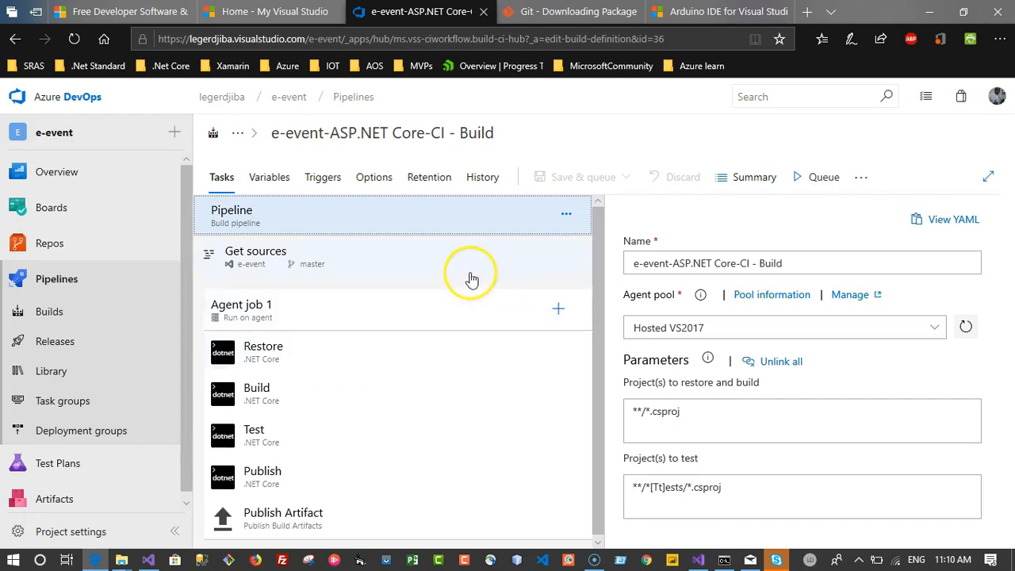
left_click(327, 181)
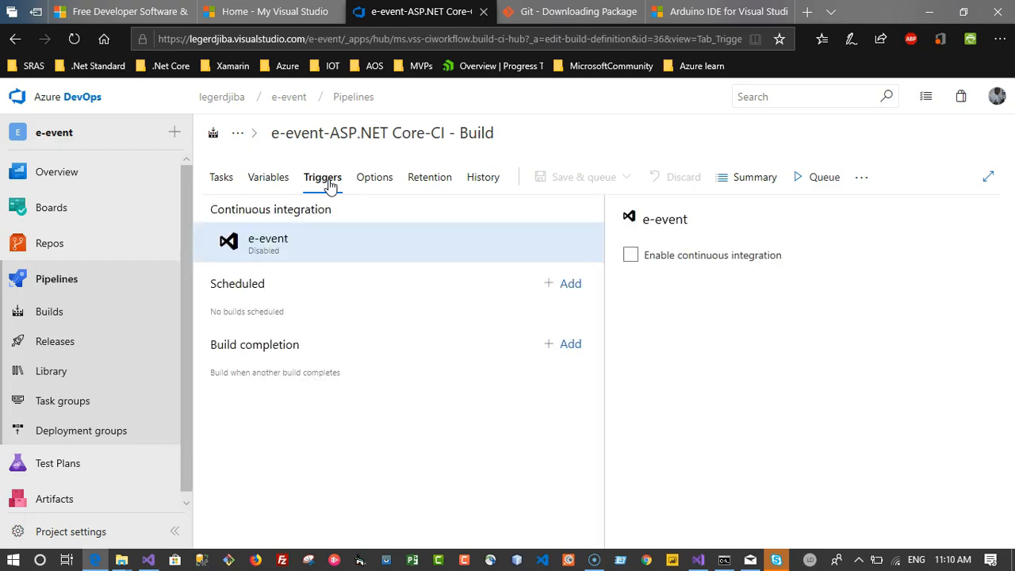
left_click(632, 255)
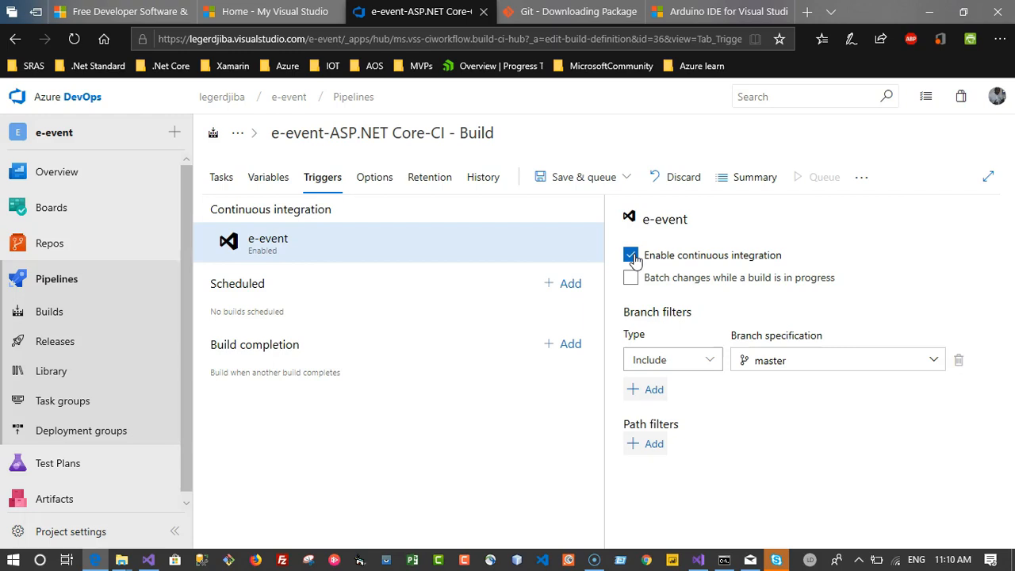
left_click(626, 177)
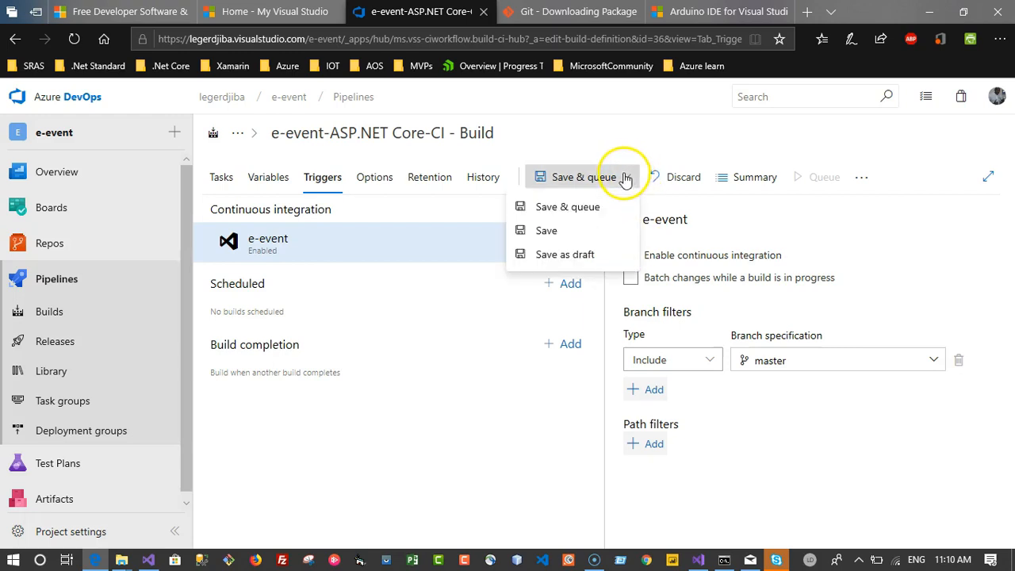
left_click(568, 229)
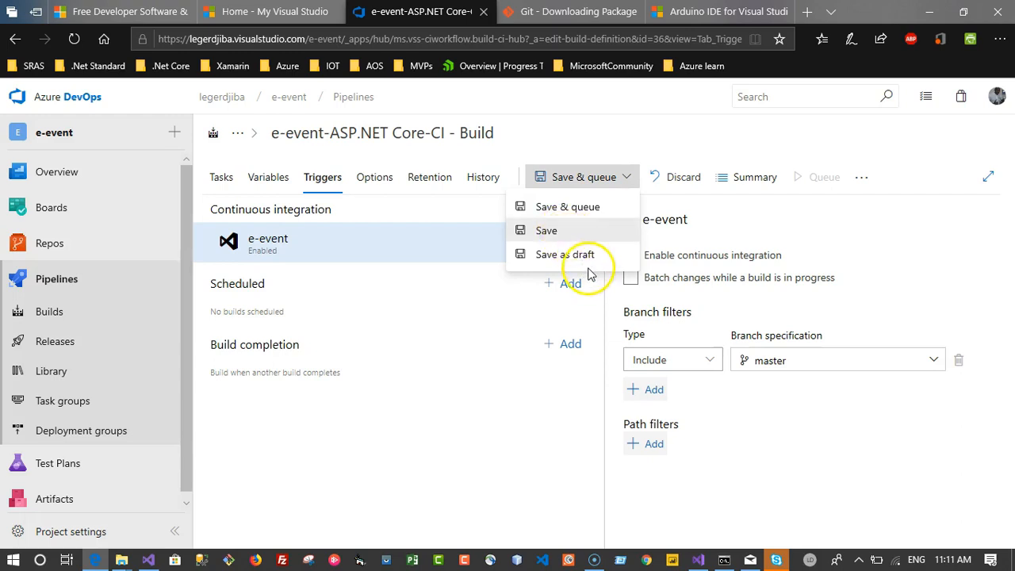
left_click(575, 376)
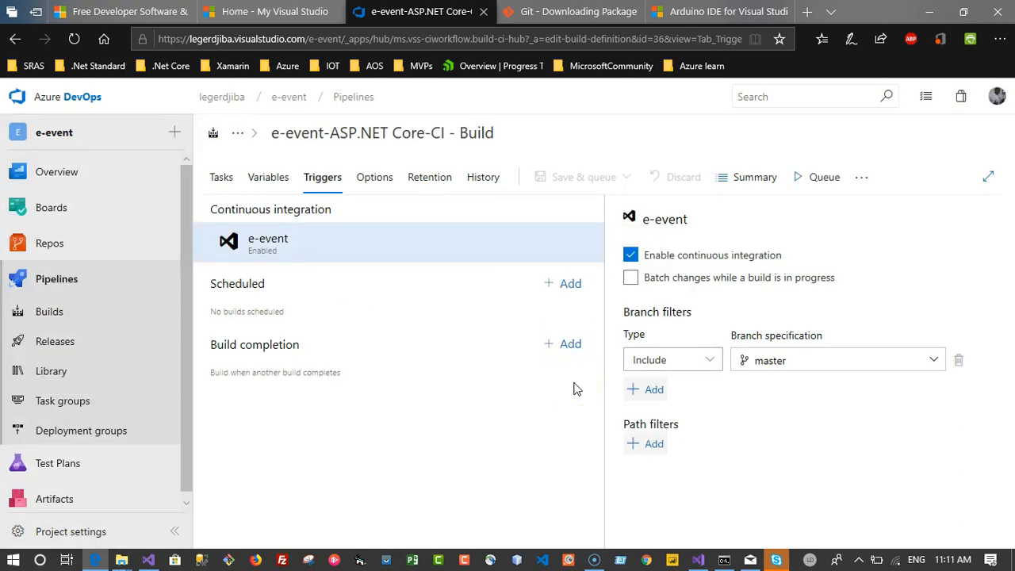
Restore the side-by-side layout and try to commit all changes on master with the message "HP - An other push"
left_click(962, 11)
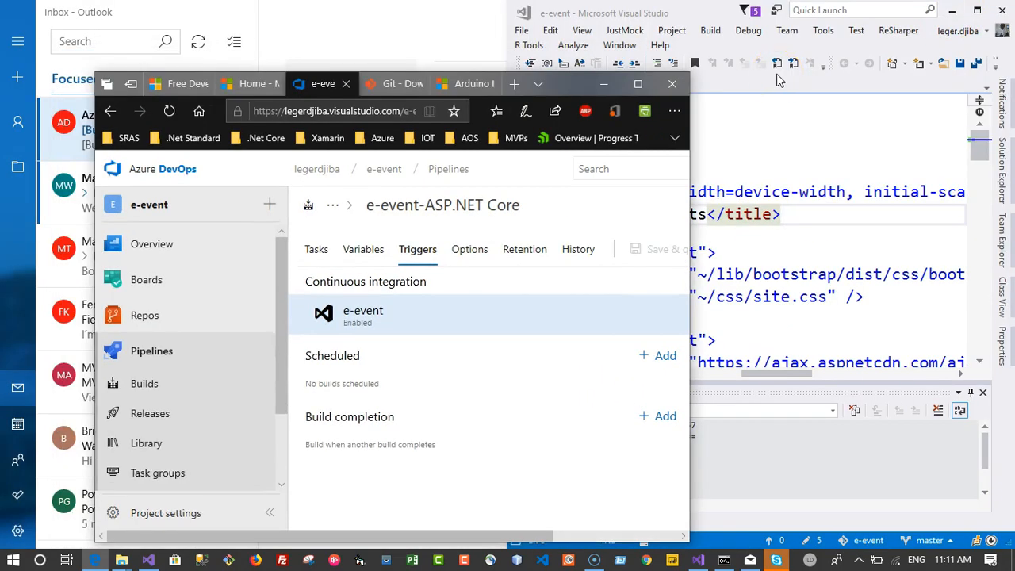
key("super+Left")
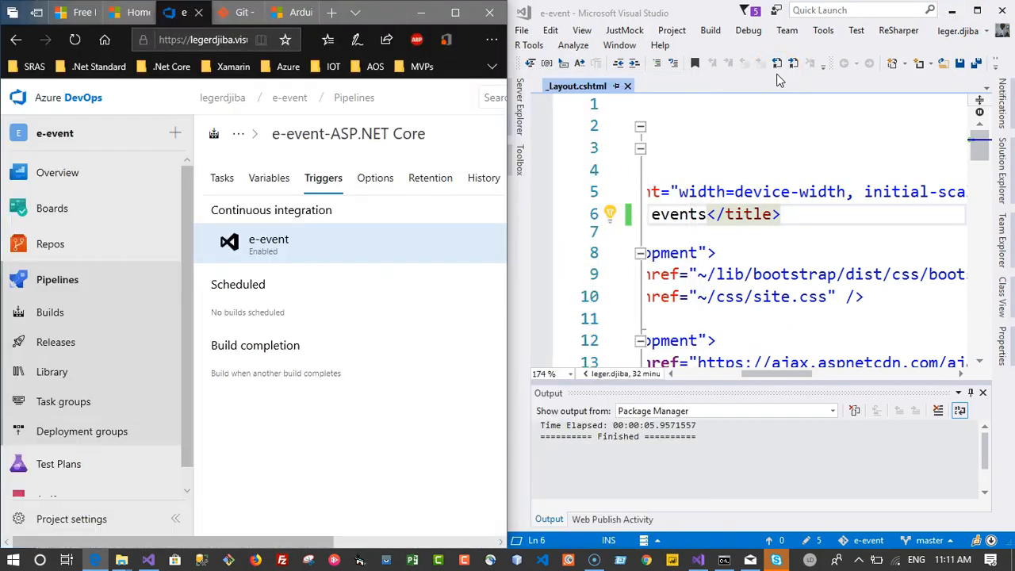
left_click(708, 230)
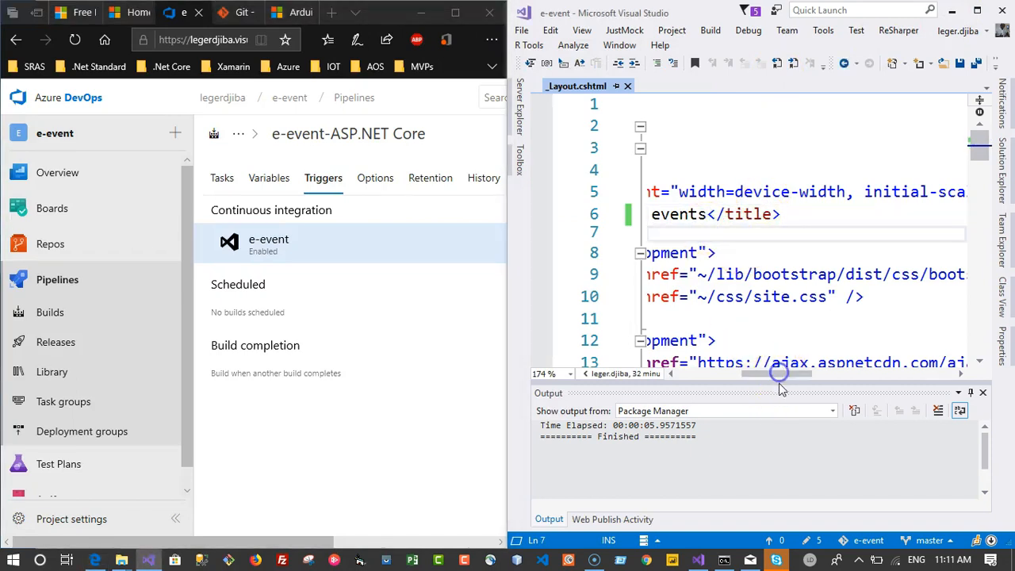
left_click(810, 540)
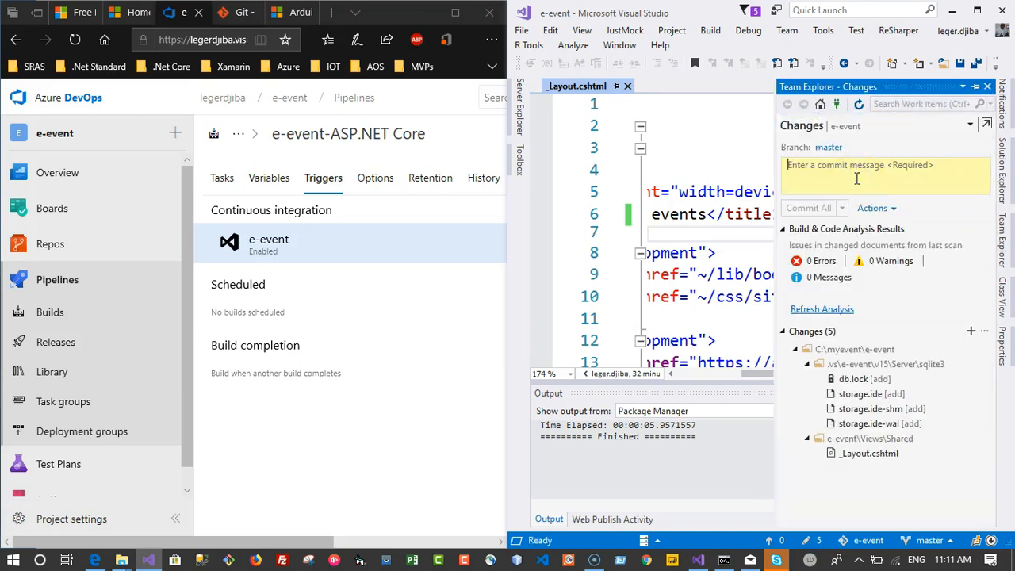
type("HP - An other push")
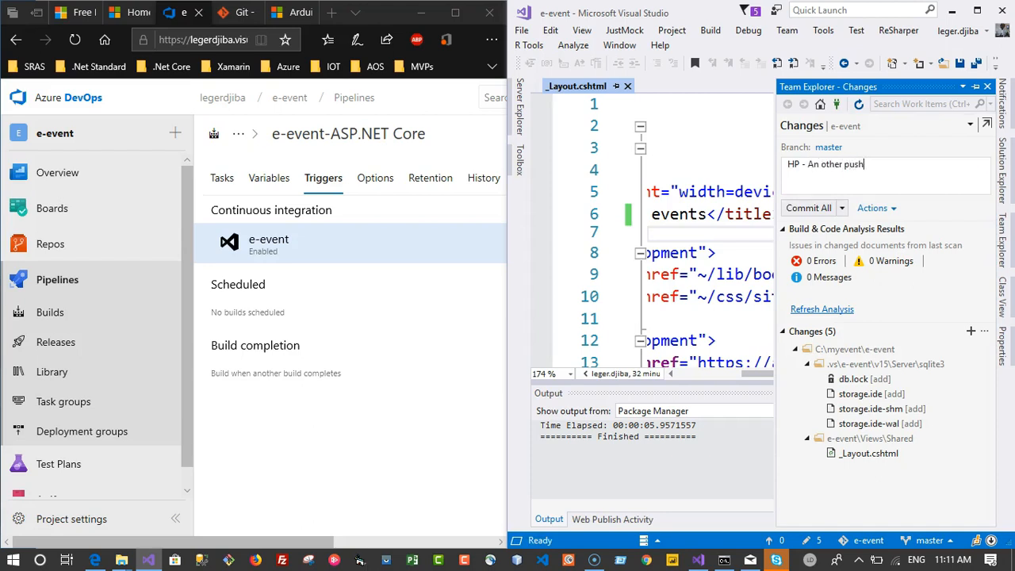
left_click(809, 208)
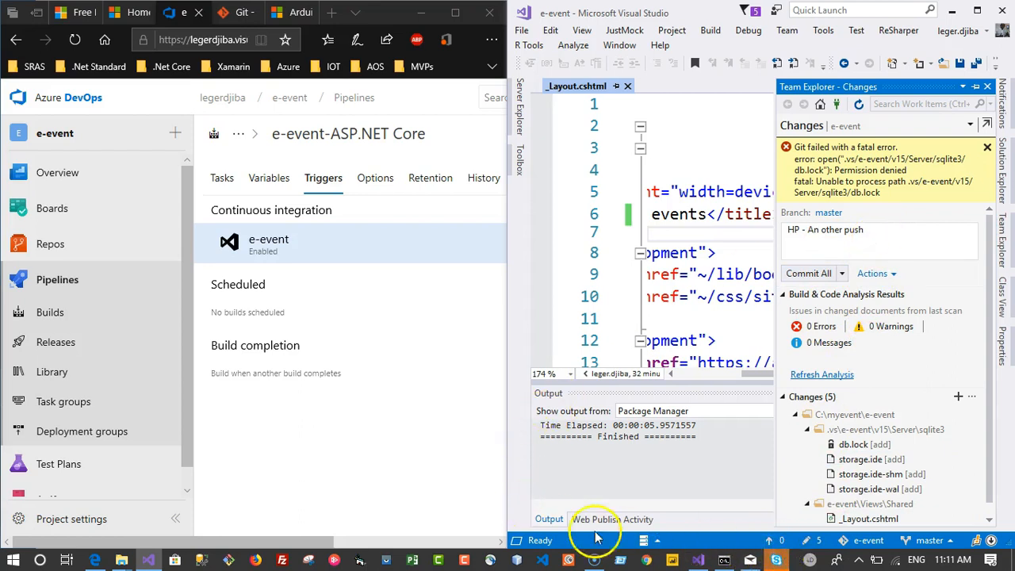
left_click(19, 520)
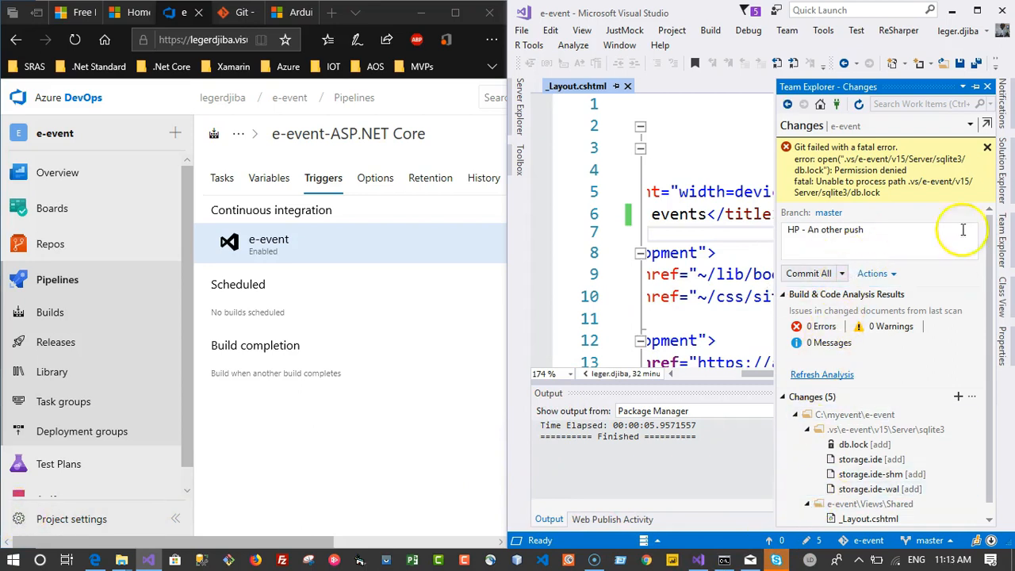
Show the Solution Explorer and open the e-event solution's folder in File Explorer
left_click(1003, 194)
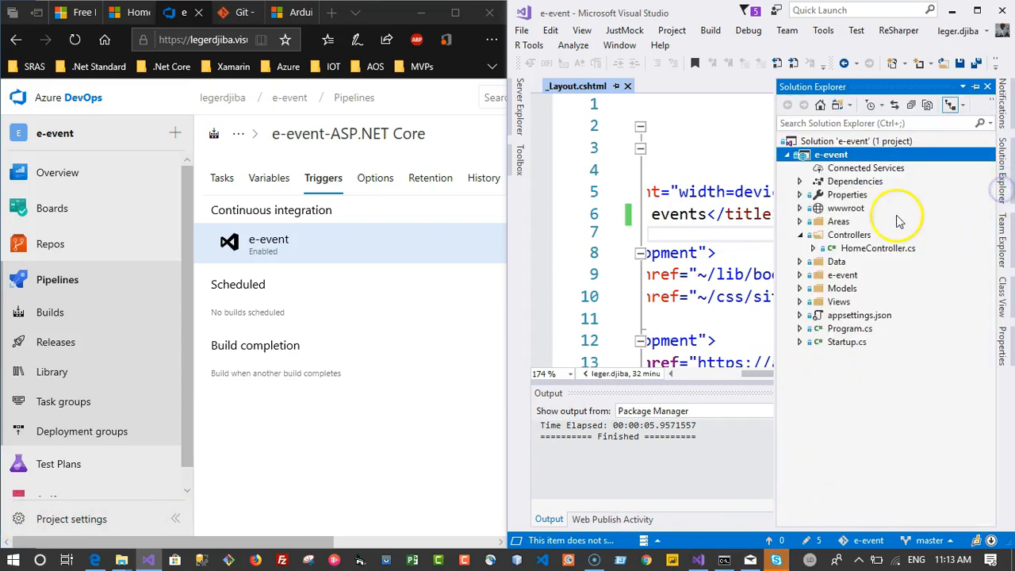
left_click(822, 156)
right_click(822, 156)
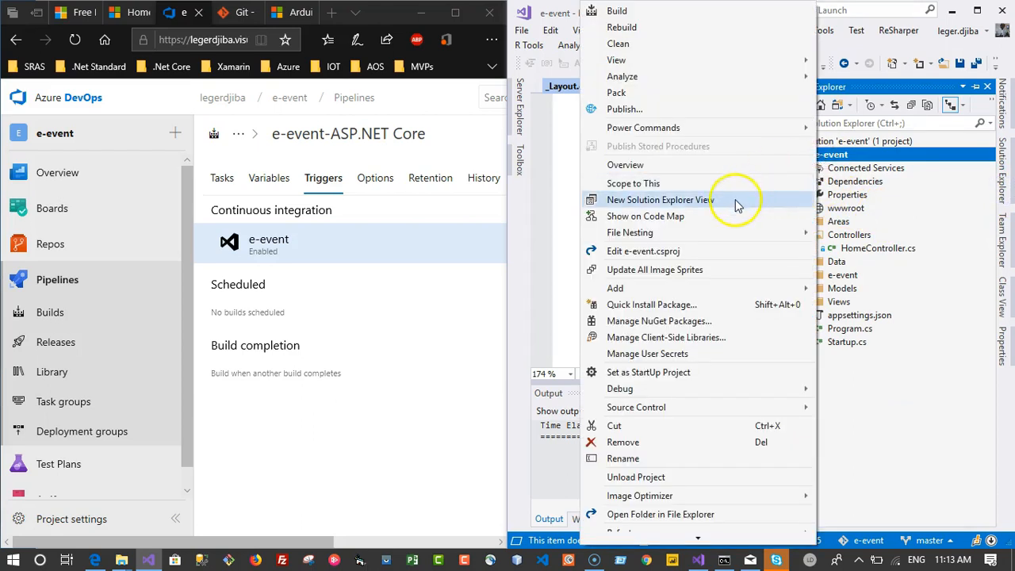
left_click(838, 143)
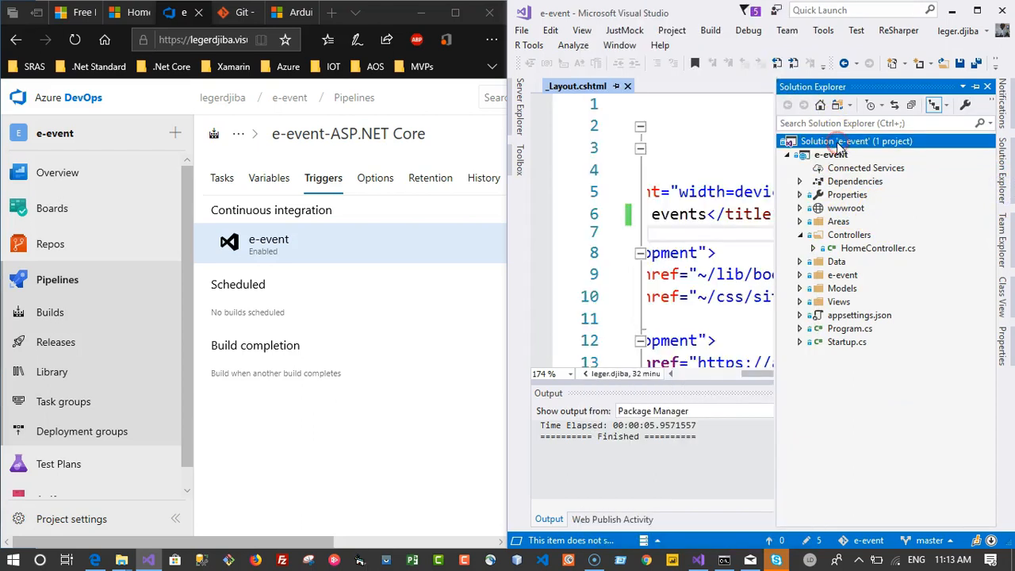
right_click(838, 144)
left_click(585, 496)
Use TortoiseGit to delete the .vs folder from Git and ignore it in the repository-root .gitignore, and open the inner e-event folder
left_click(248, 135)
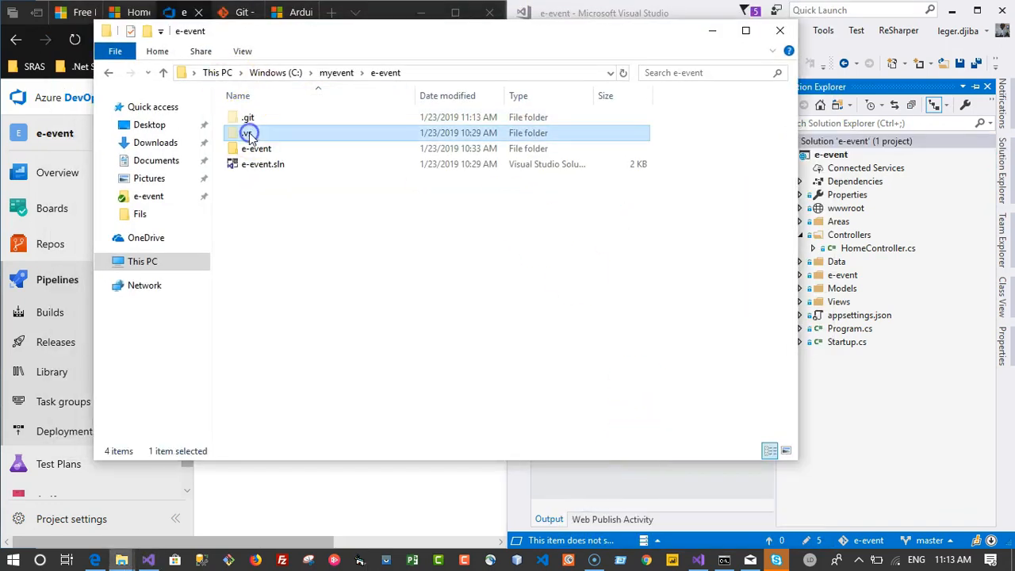
right_click(248, 134)
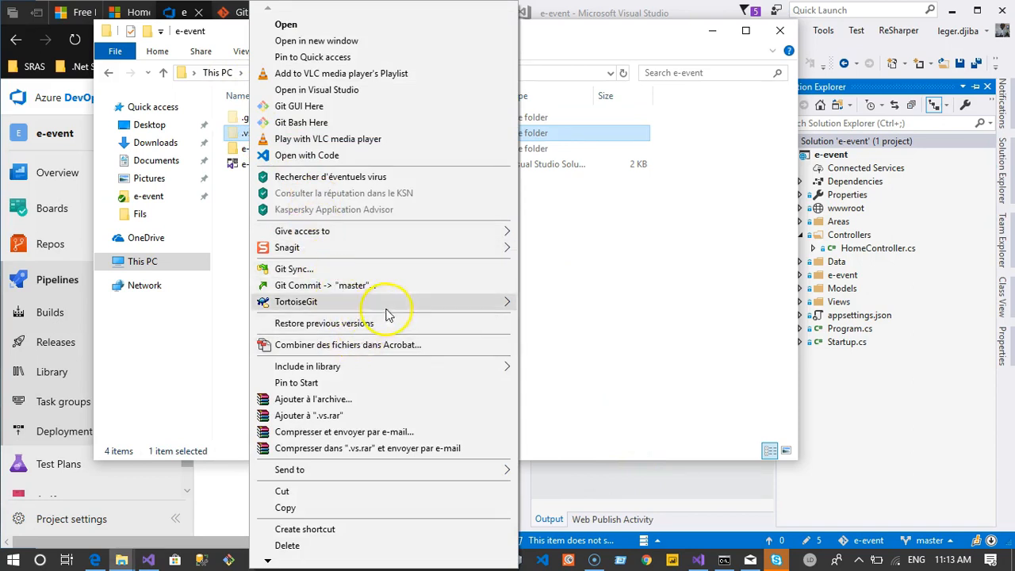
mouse_move(414, 303)
mouse_move(622, 508)
left_click(730, 511)
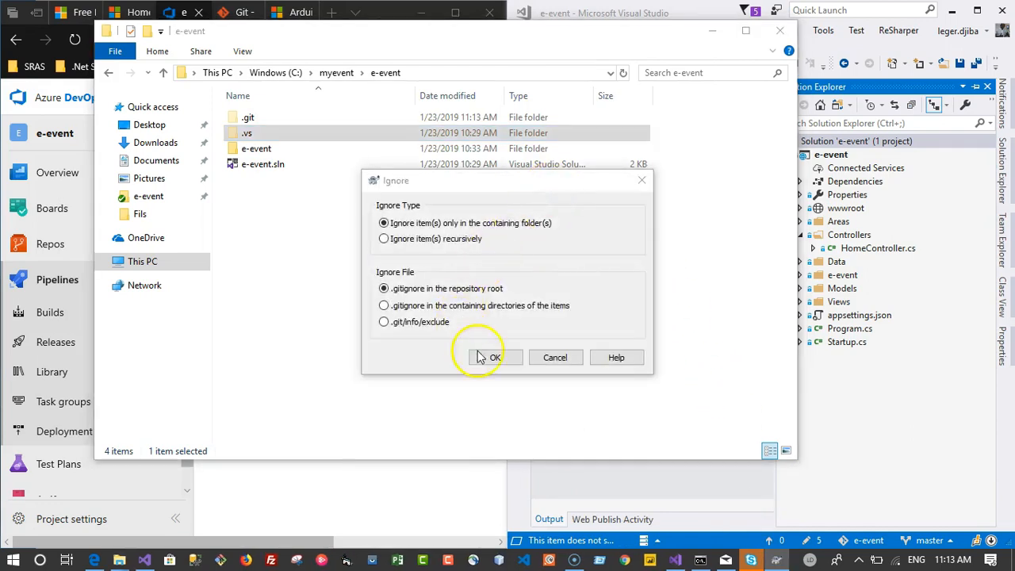
left_click(482, 356)
left_click(419, 282)
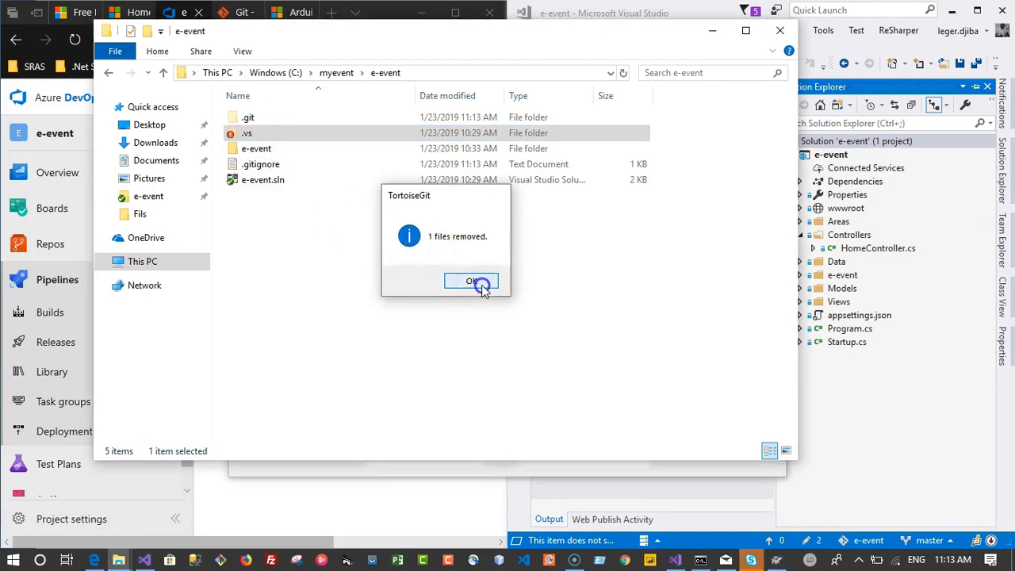
left_click(471, 282)
left_click(267, 149)
key("Return")
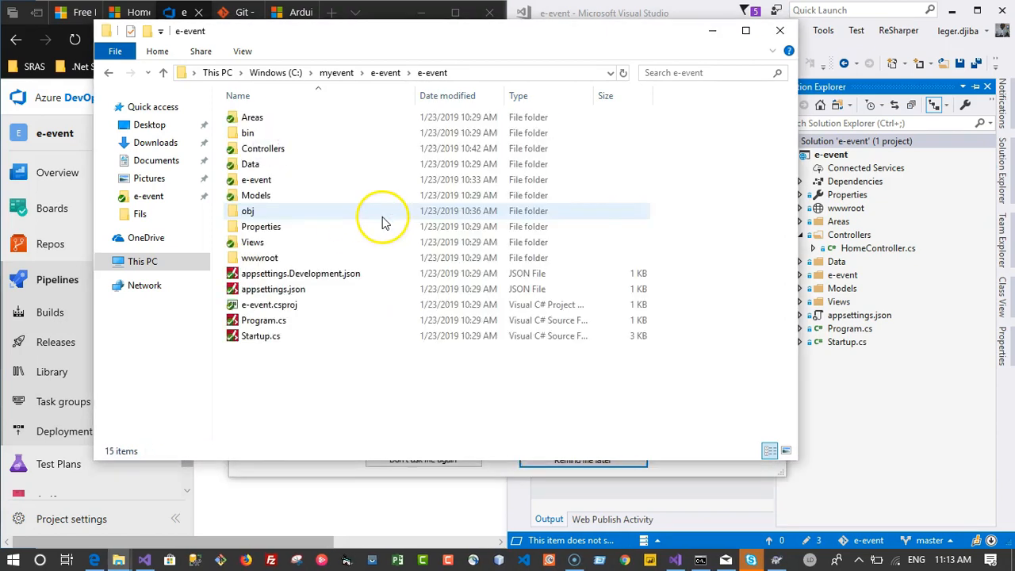
left_click(242, 133)
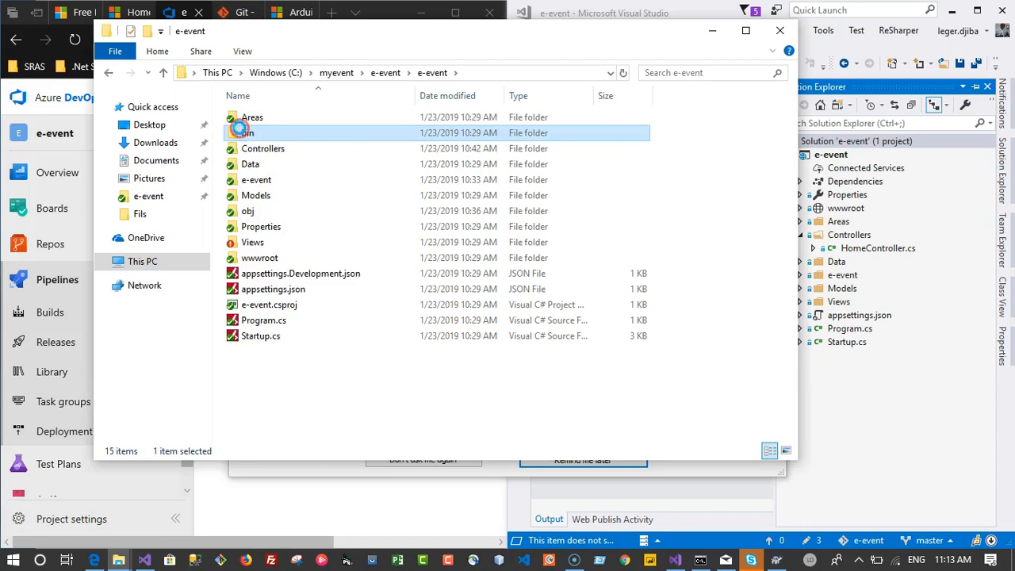
right_click(240, 131)
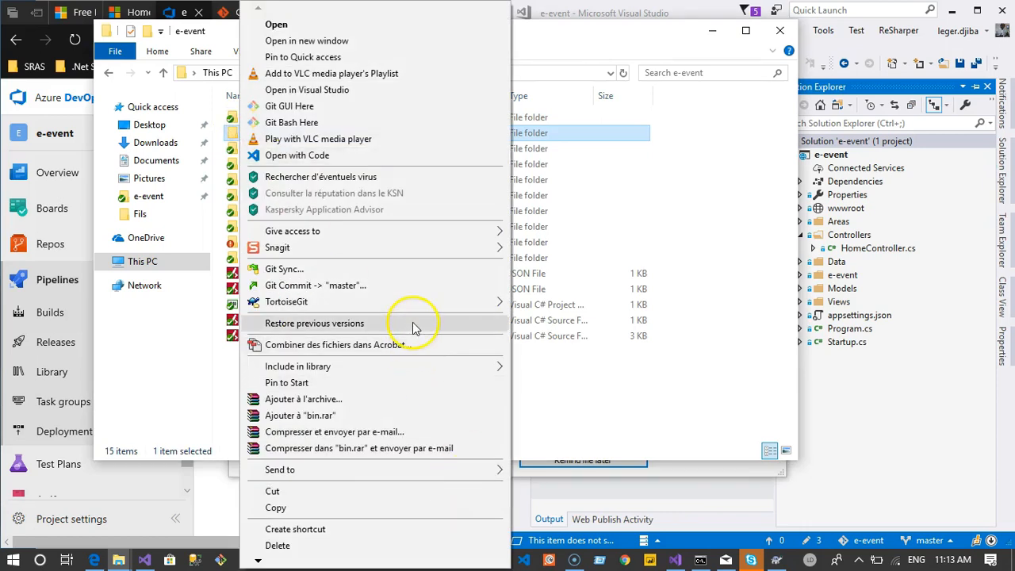
mouse_move(425, 305)
mouse_move(581, 454)
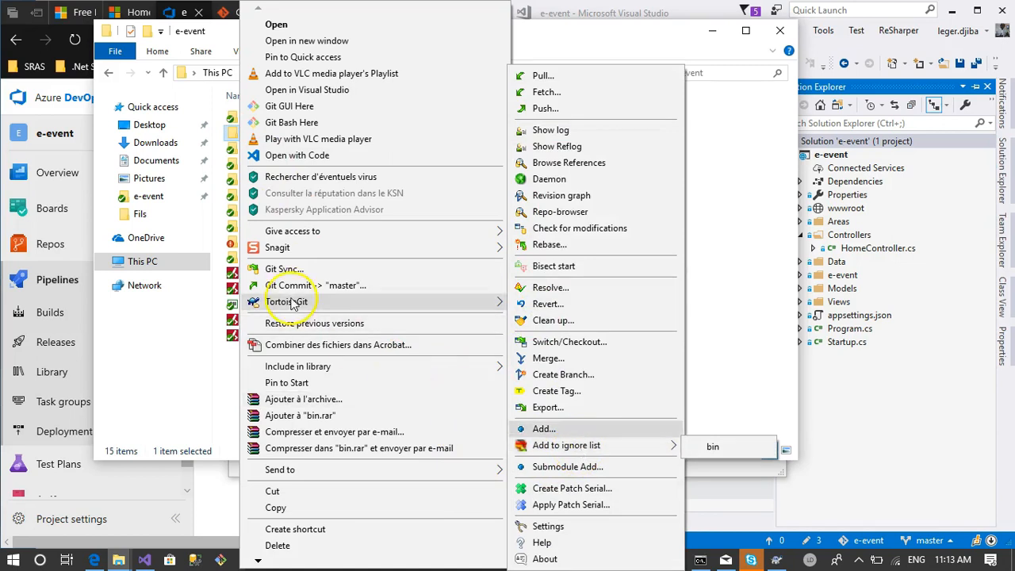
left_click(764, 333)
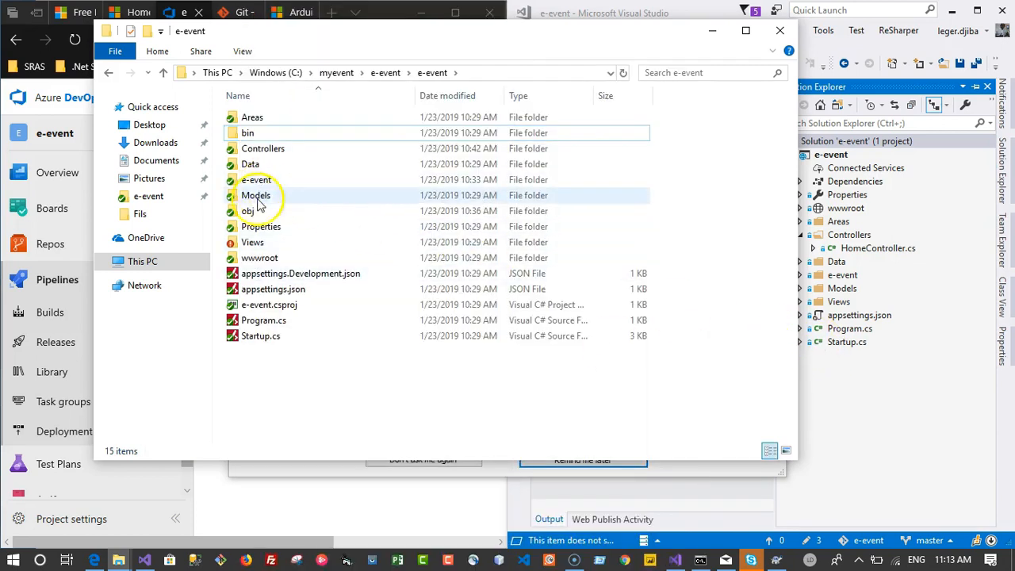
Use TortoiseGit to delete the obj folder from Git and add it to the ignore list
left_click(249, 212)
right_click(249, 212)
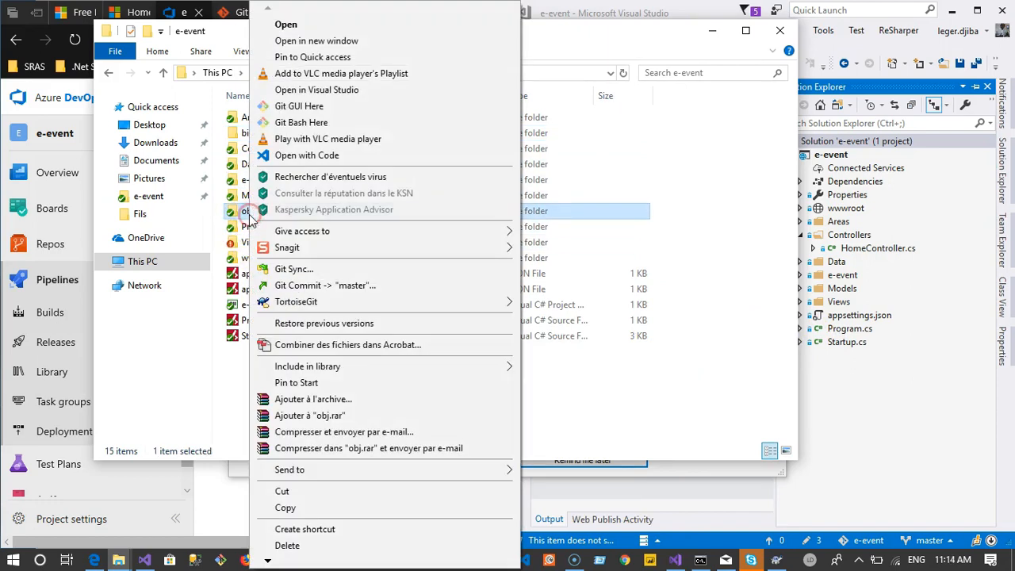
mouse_move(411, 308)
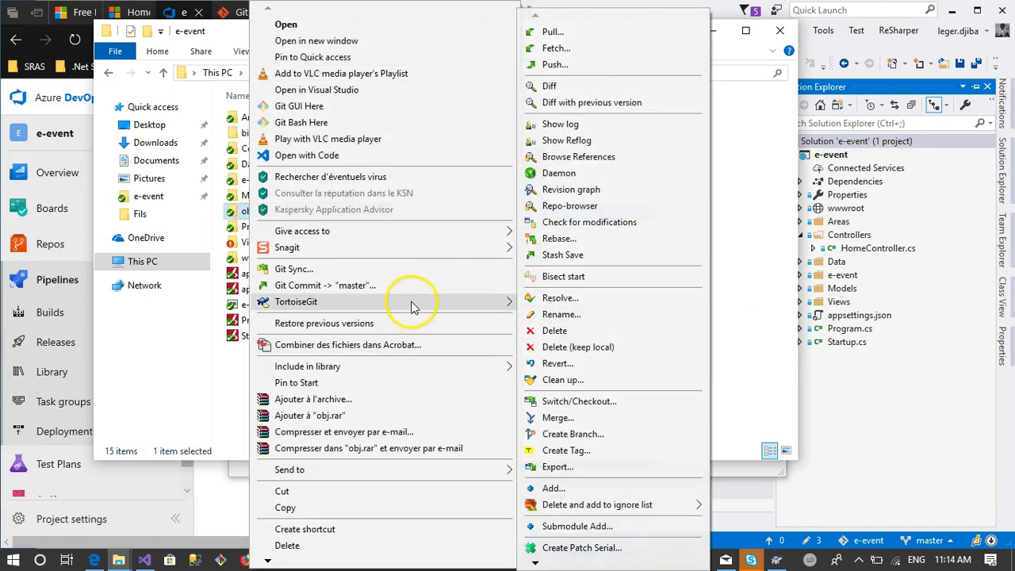
mouse_move(603, 505)
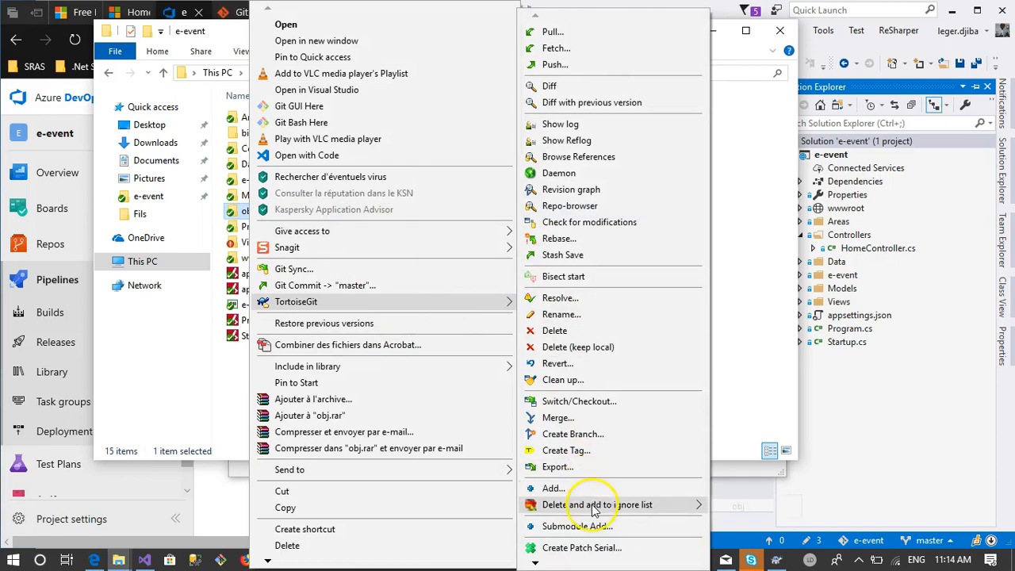
left_click(733, 506)
left_click(483, 356)
left_click(420, 280)
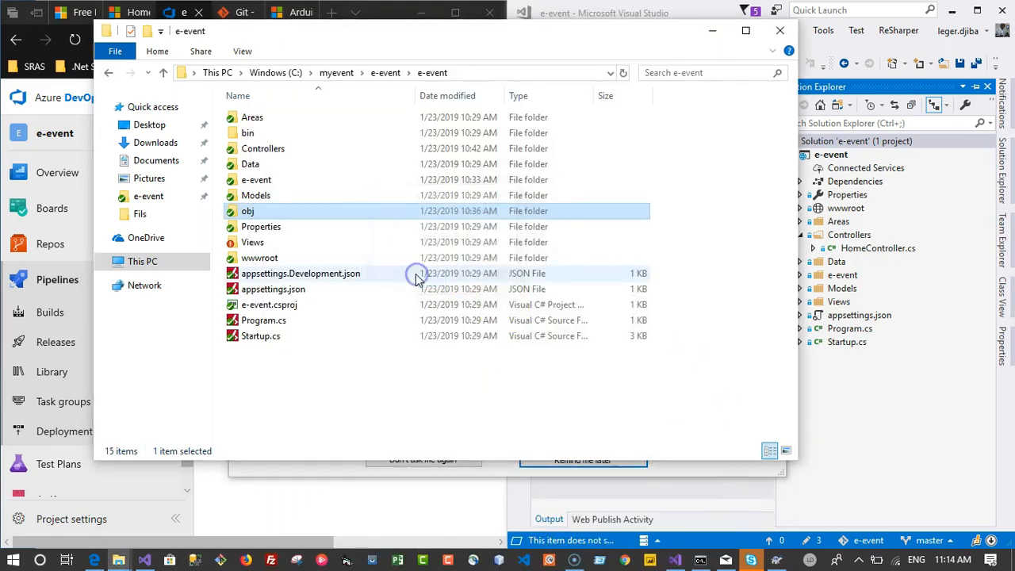
left_click(469, 284)
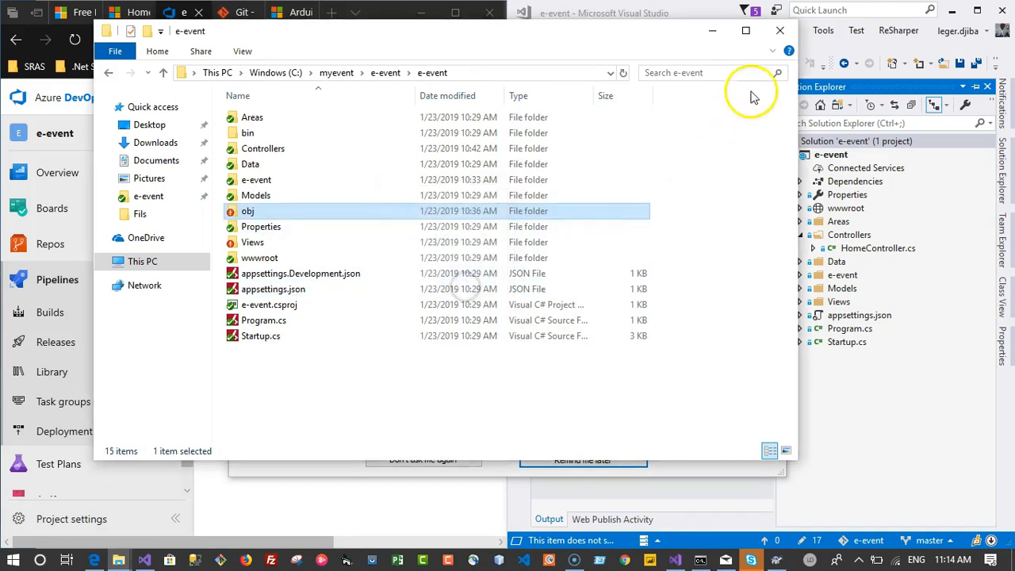
Close File Explorer and the TortoiseGit update dialog, and commit the staged changes on master with the message "HP - An other push"
left_click(781, 32)
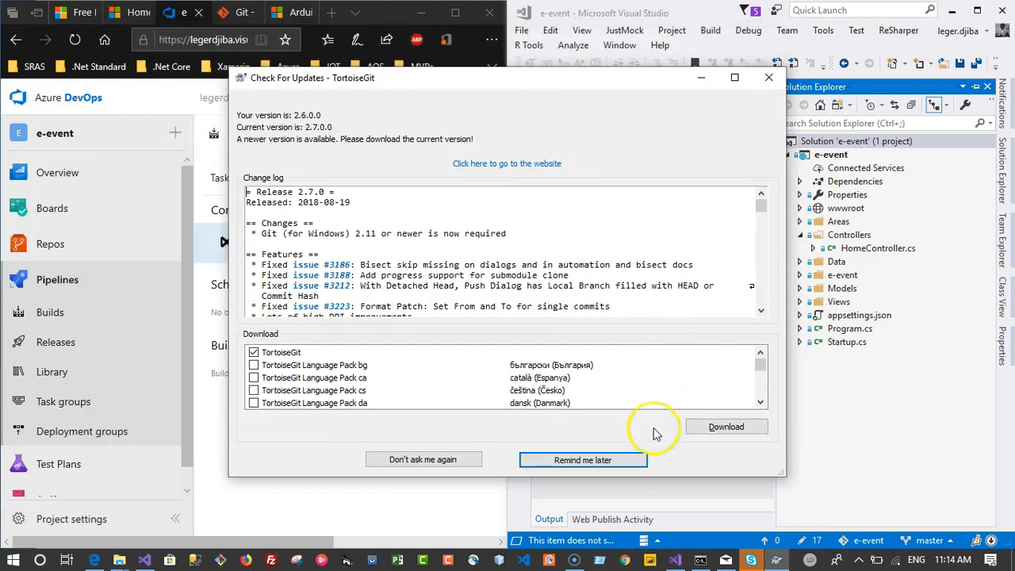
left_click(767, 81)
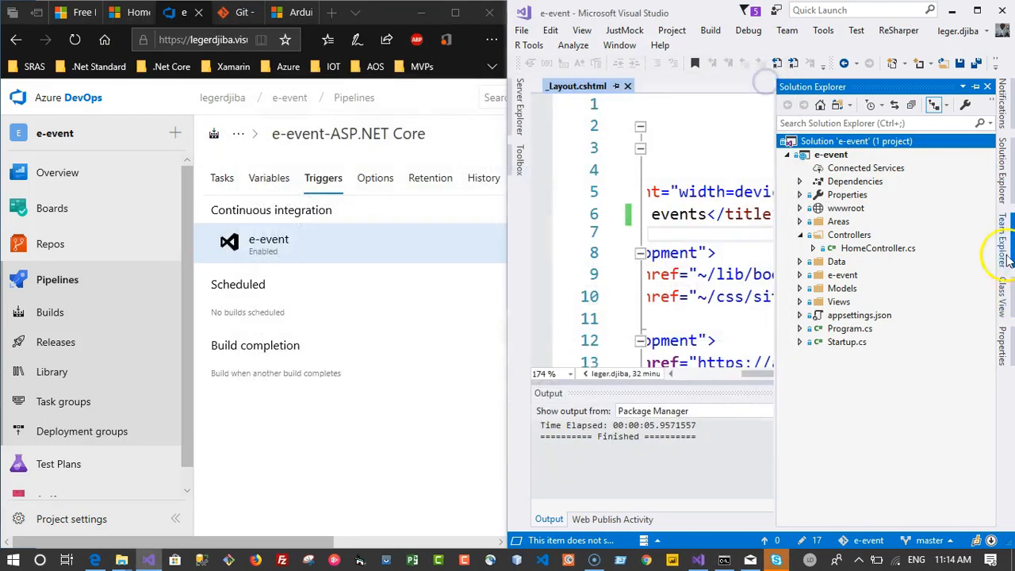
left_click(1003, 237)
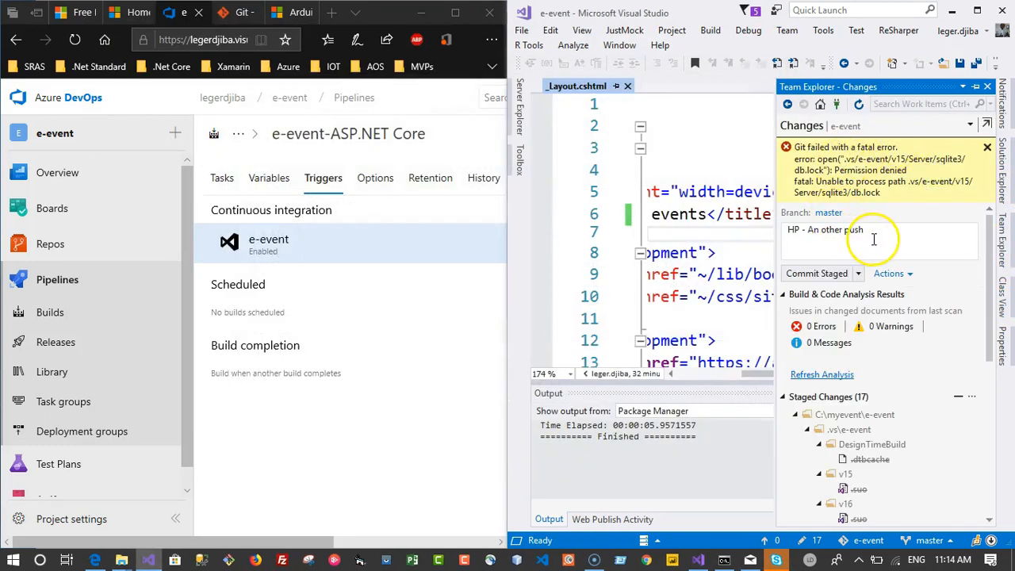
left_click(826, 279)
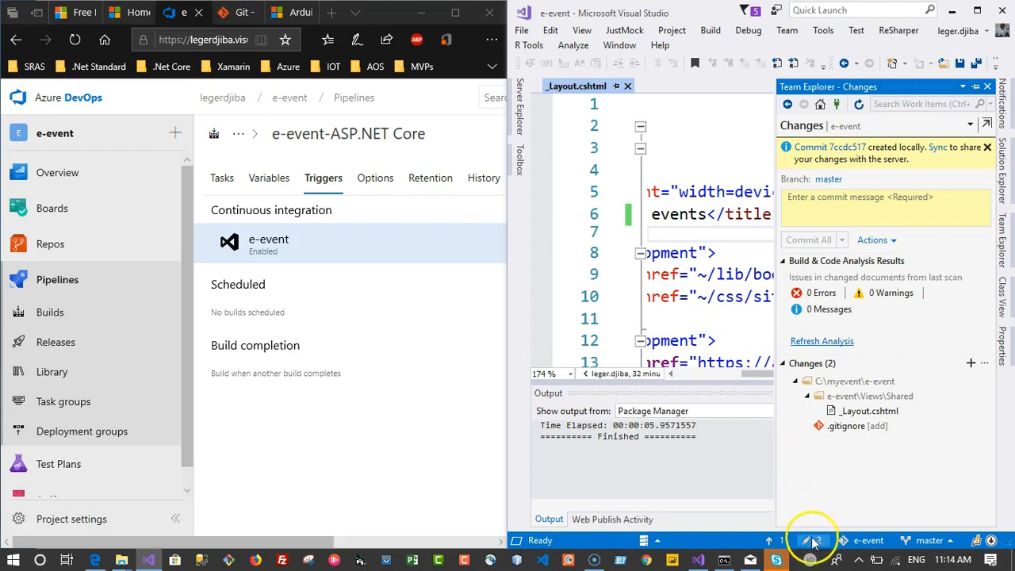
Commit all remaining changes with the message "HP - Ignore" and push the outgoing commits to origin/master
left_click(870, 204)
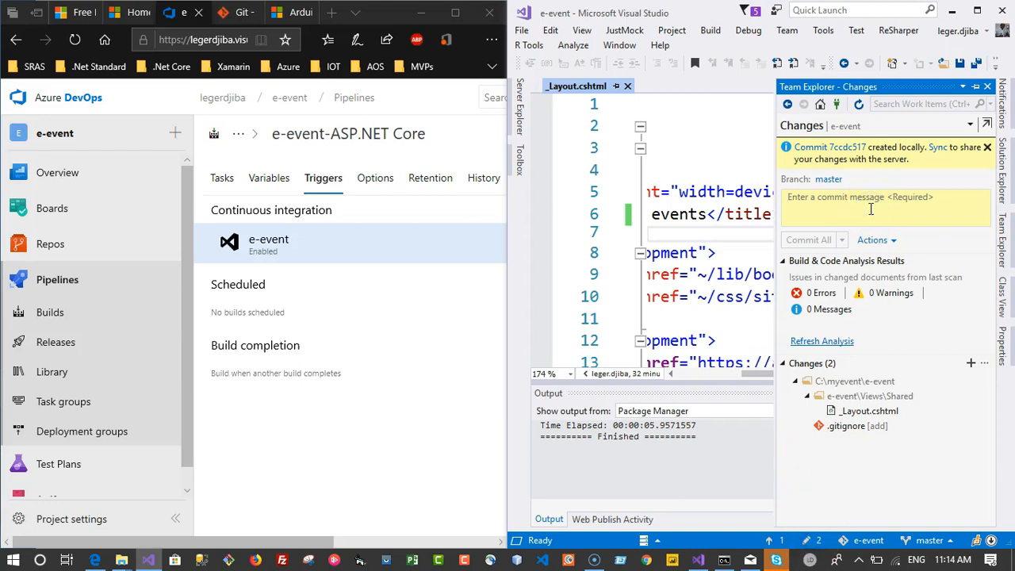
type("HP - Ignore")
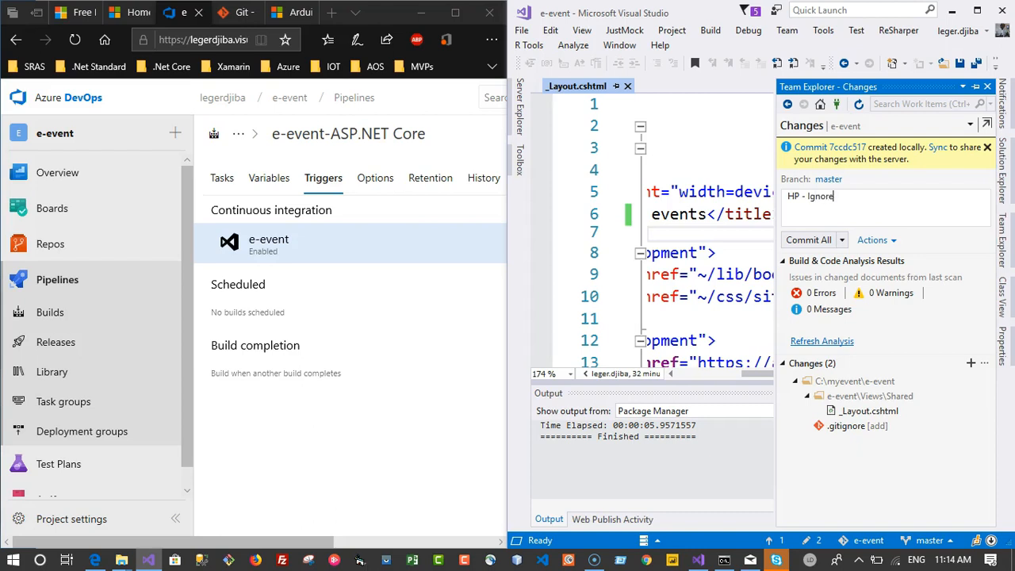
left_click(800, 240)
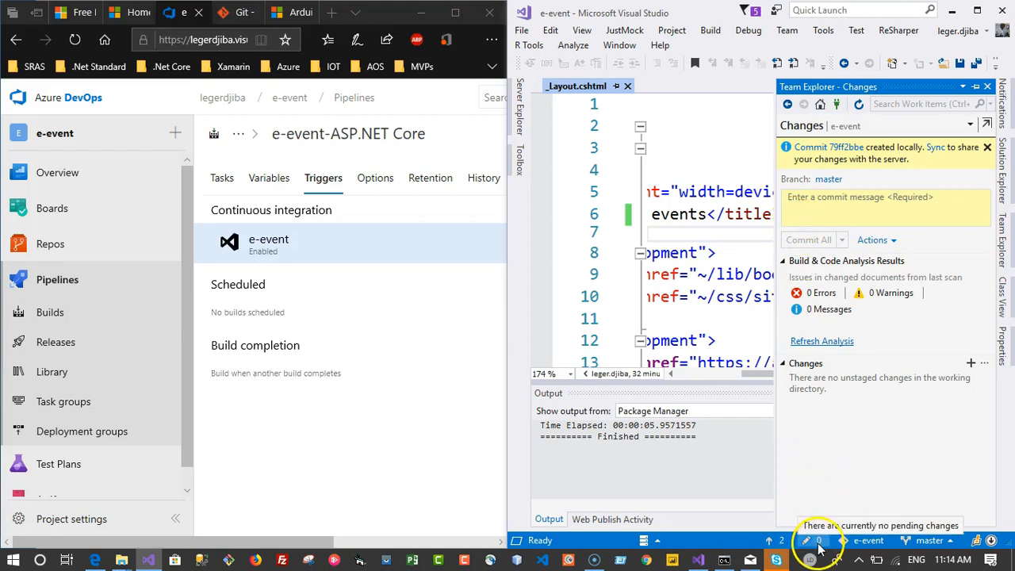
left_click(936, 147)
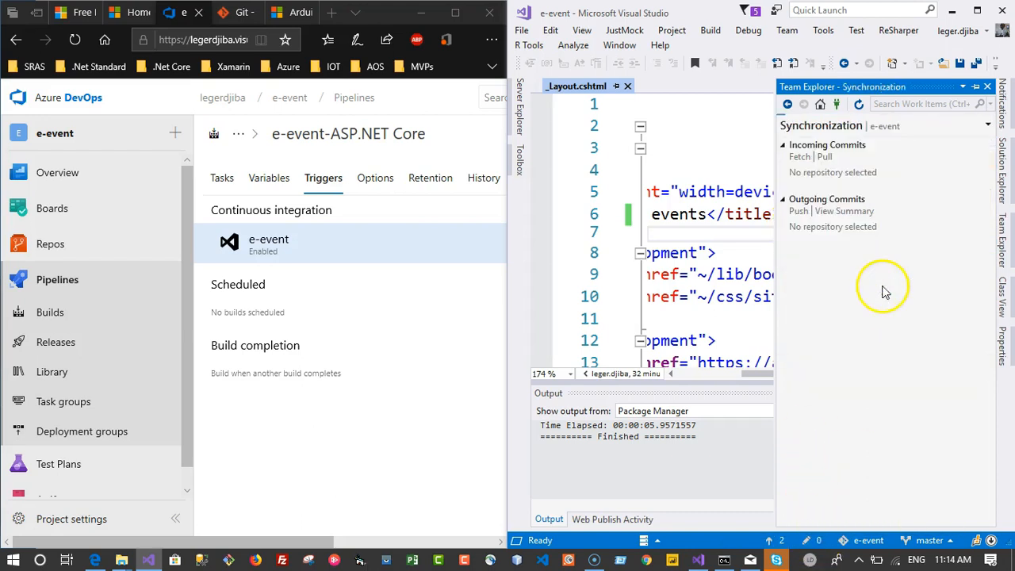
left_click(868, 164)
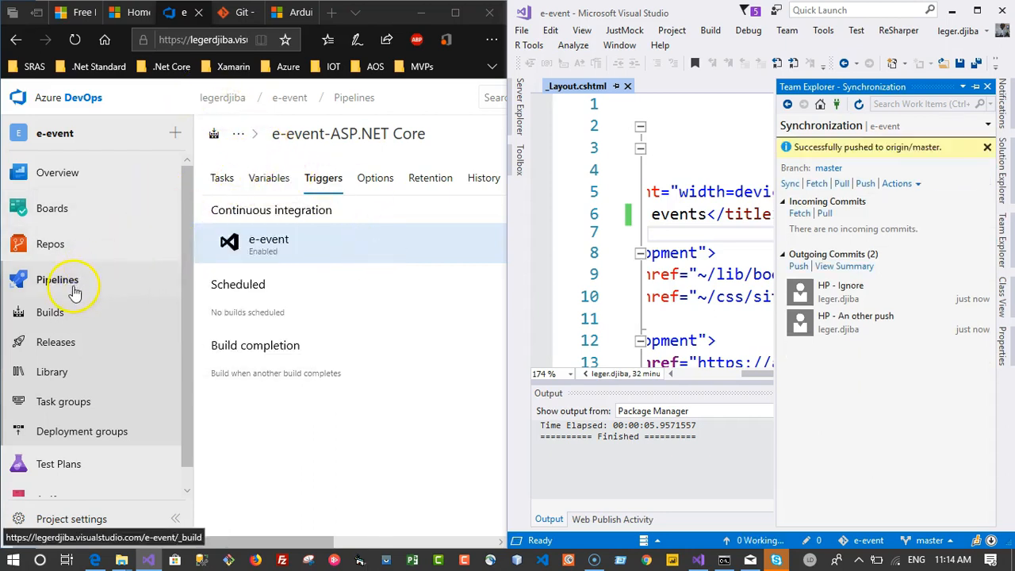
Open the project's builds in Azure DevOps, maximize the browser, and examine the job logs of the "HP - Ignore" CI build
left_click(62, 311)
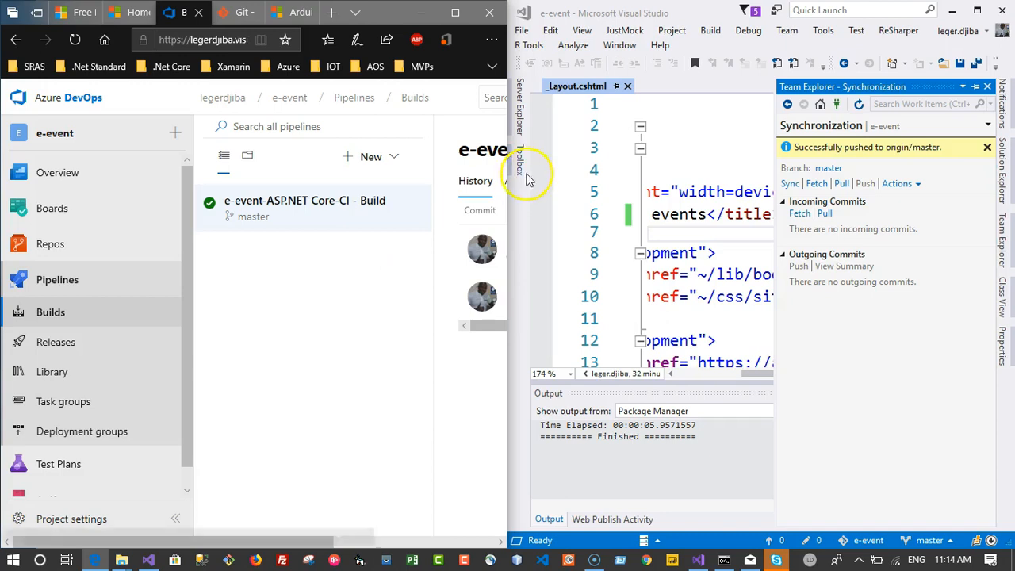
left_click(455, 12)
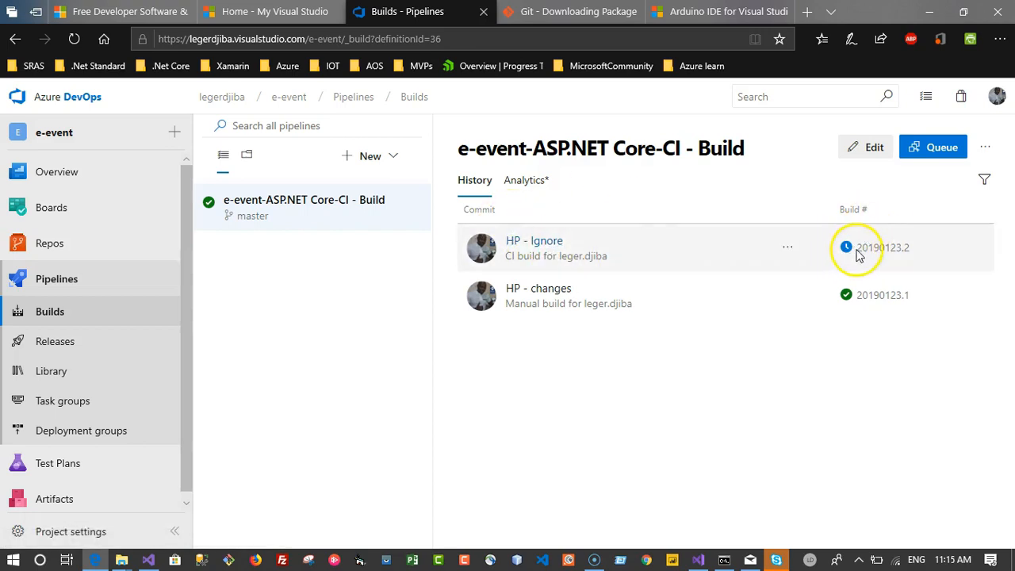
left_click(552, 248)
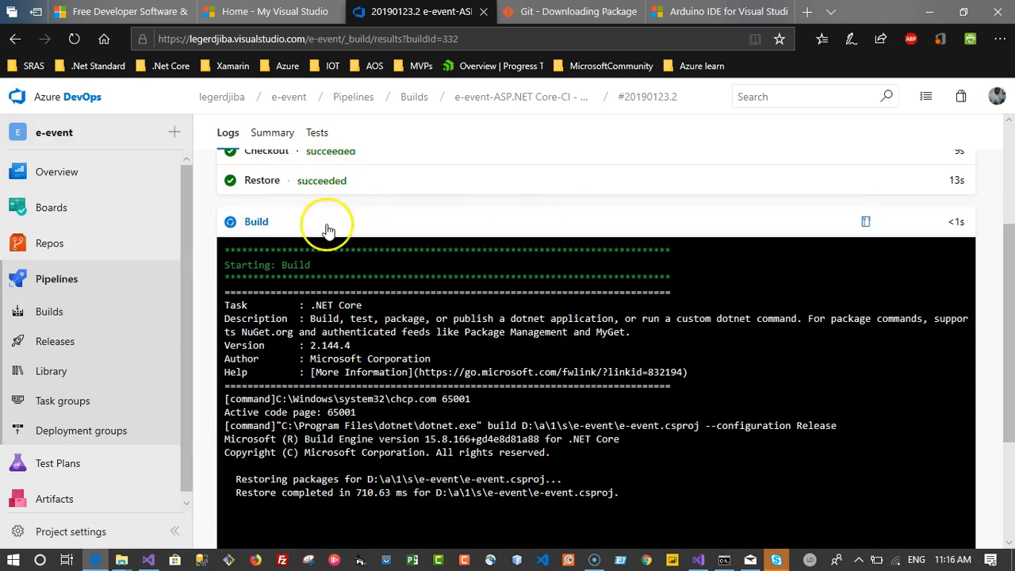
scroll(353, 238, "down", 1)
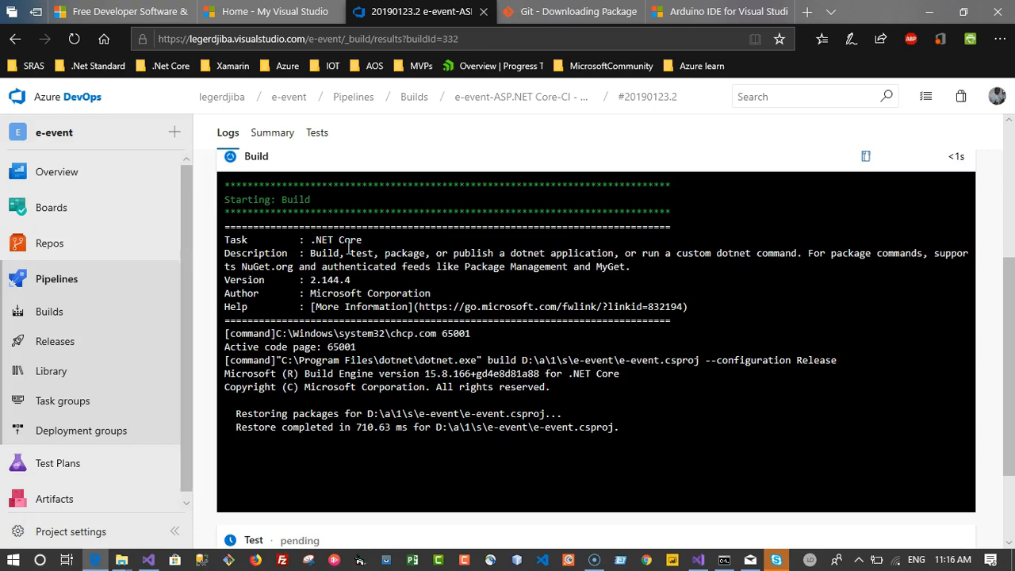
scroll(420, 388, "down", 3)
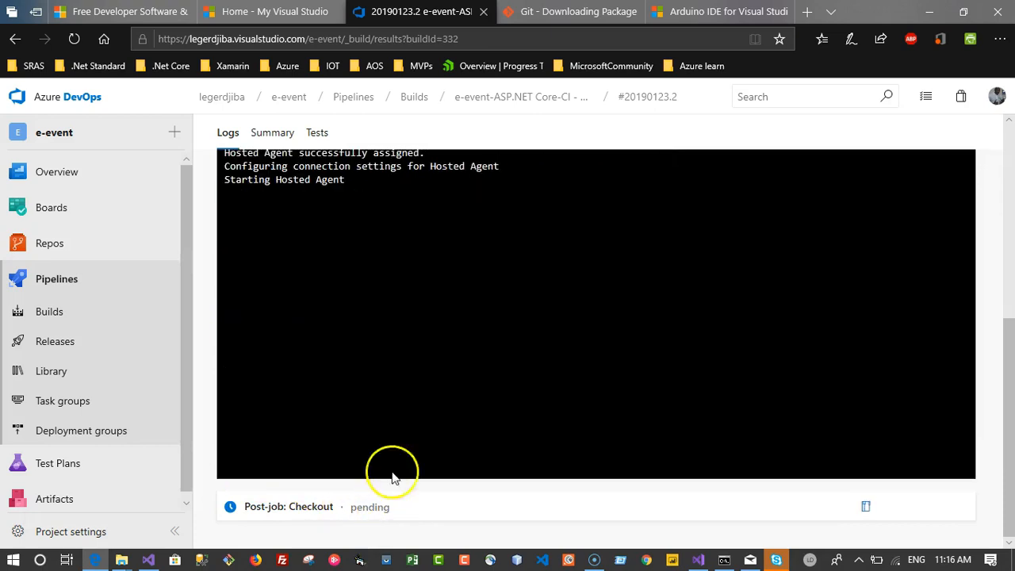
scroll(476, 364, "up", 3)
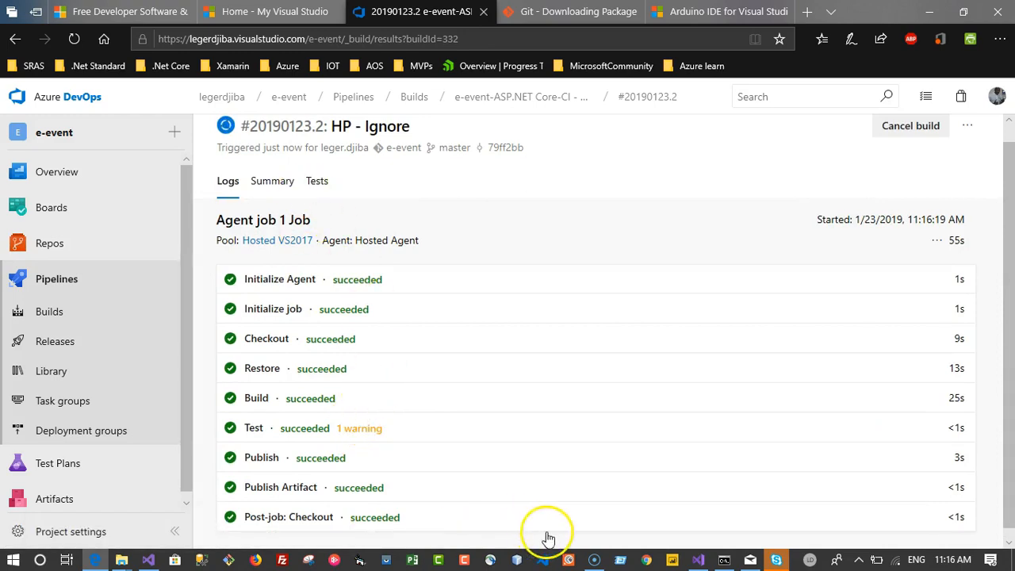
Switch to Outlook, refresh the inbox to check for the Azure DevOps build notification, and minimize the mail window
left_click(750, 560)
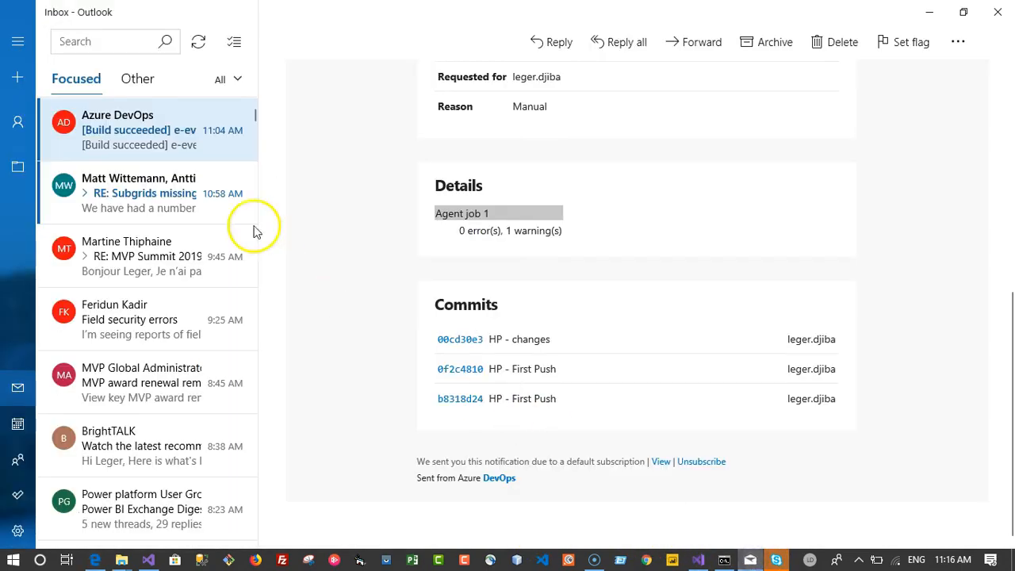
left_click(161, 133)
left_click(195, 46)
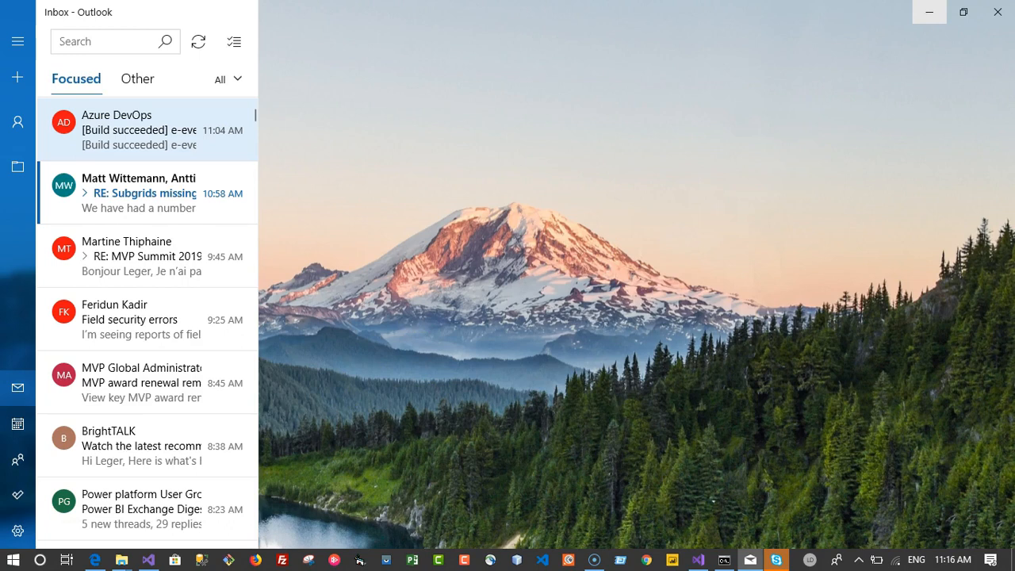
left_click(929, 9)
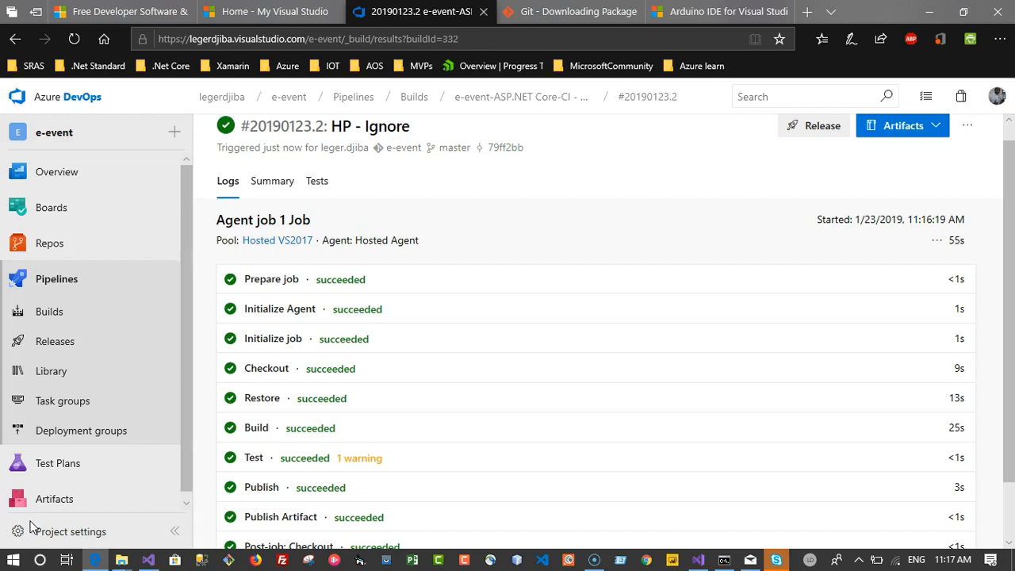
left_click(31, 522)
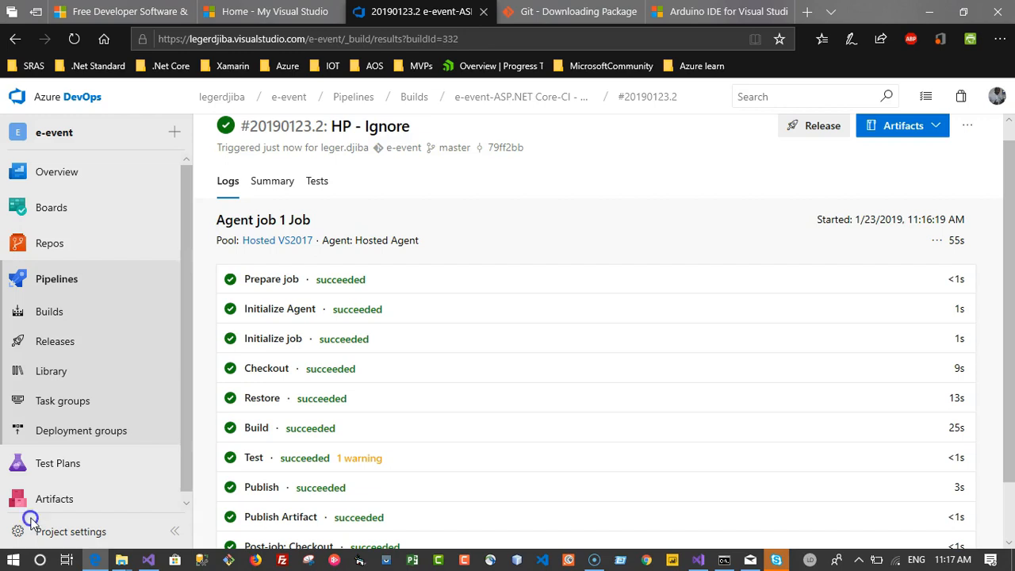